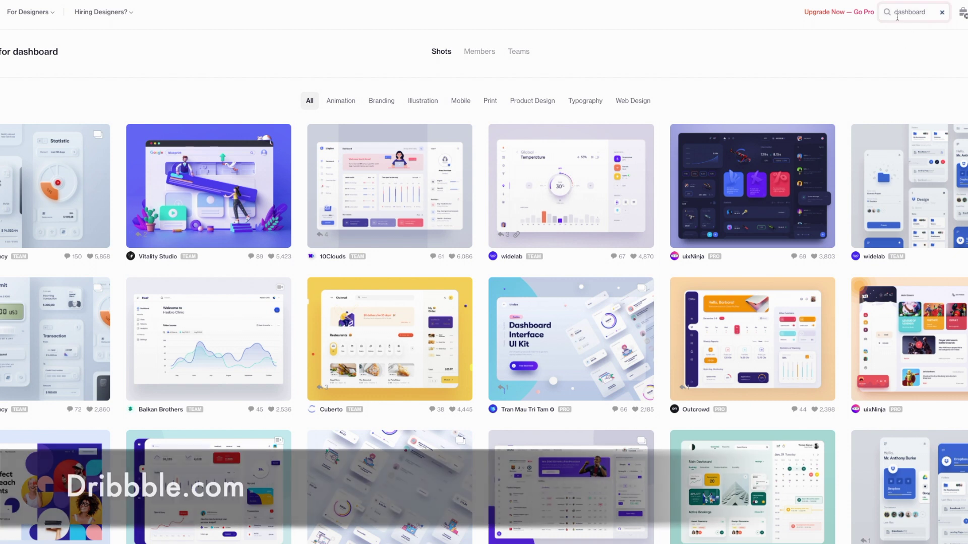
Step: Search Dribbble for "dashboard" and show the Shots results grid
click(947, 14)
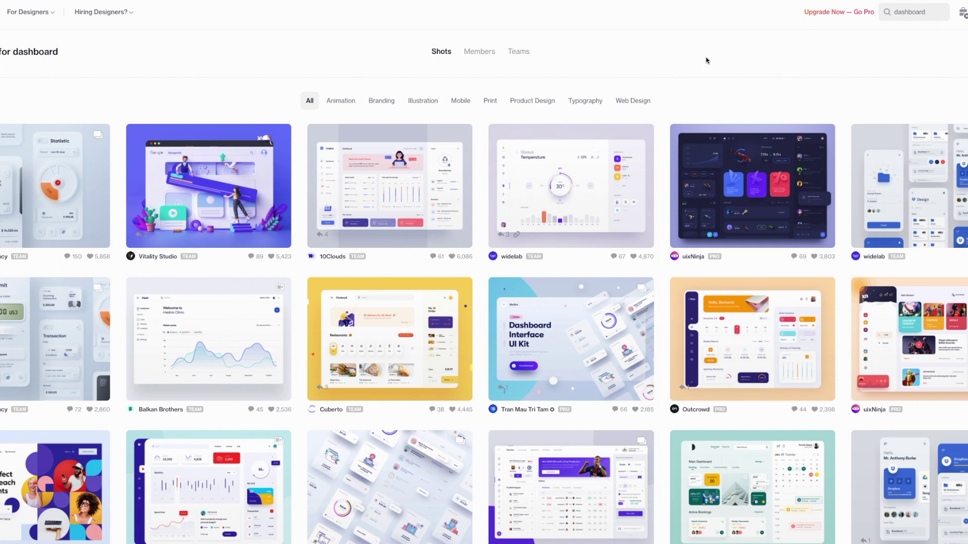
Step: Preview the Smart Home App and GitBets shots, then return to the results grid
click(552, 170)
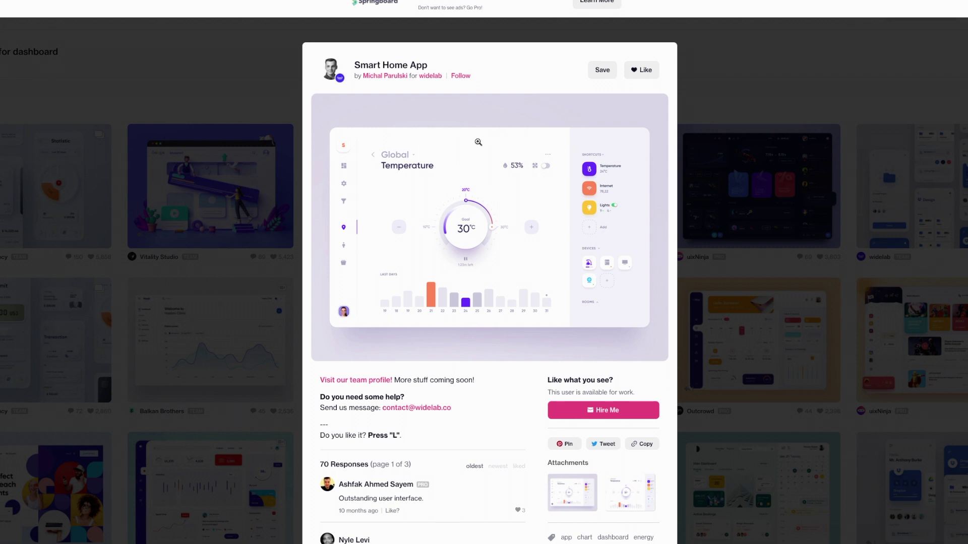
click(182, 95)
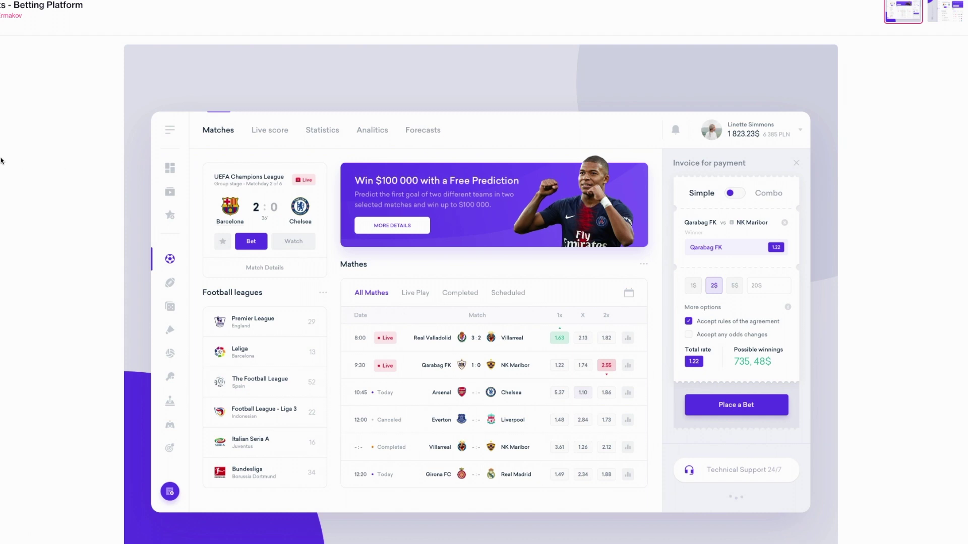
key(Escape)
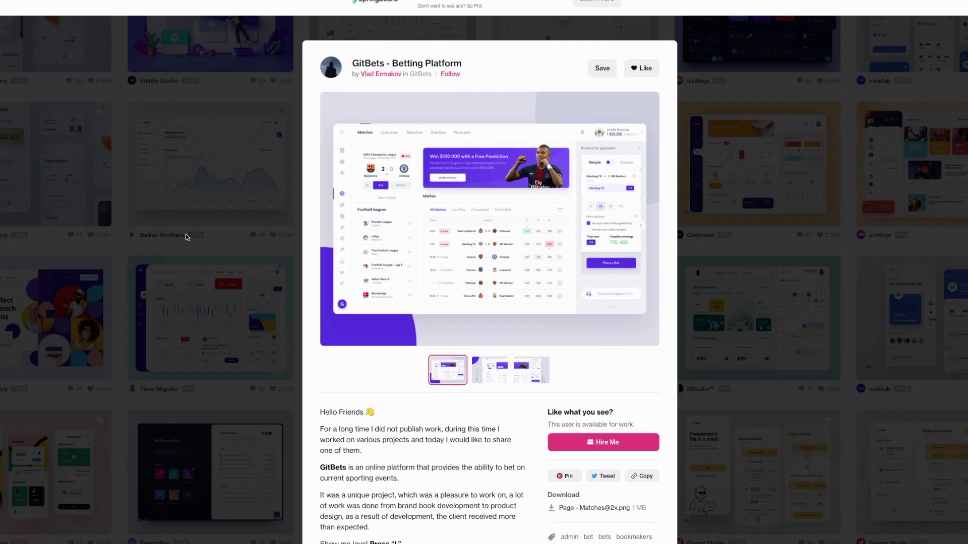
click(186, 236)
scroll(515, 303, down, 3)
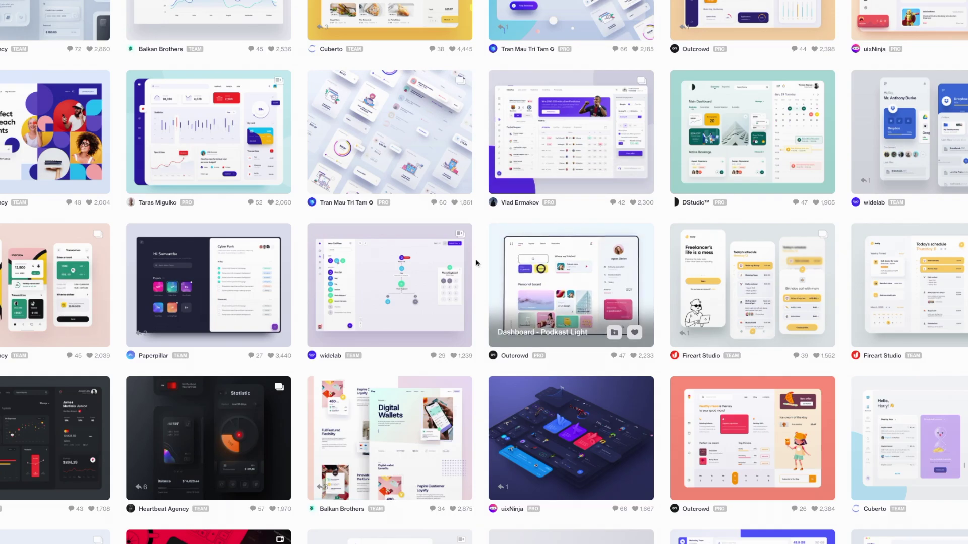
scroll(745, 177, down, 3)
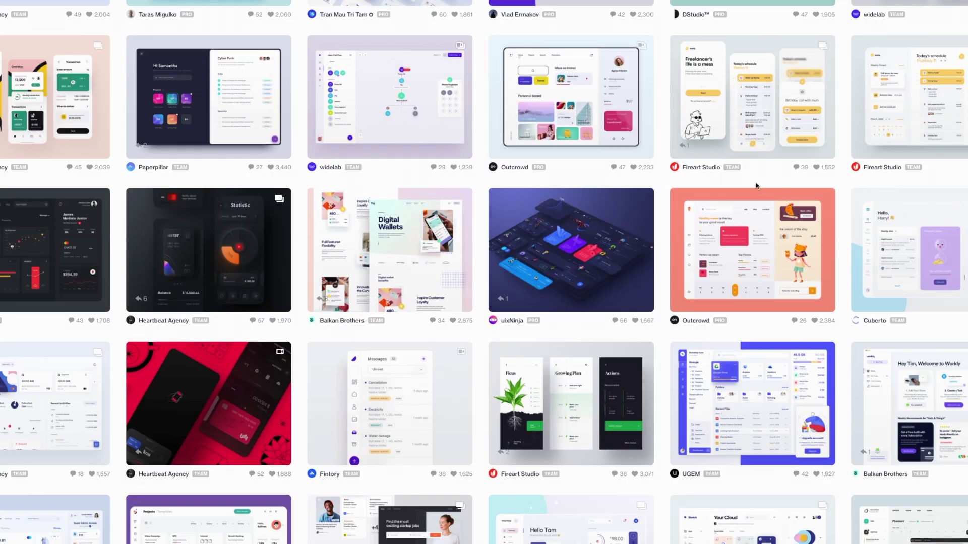
Step: Open Cuberto's Personal Online Education Platform shot and view its image full size
click(907, 234)
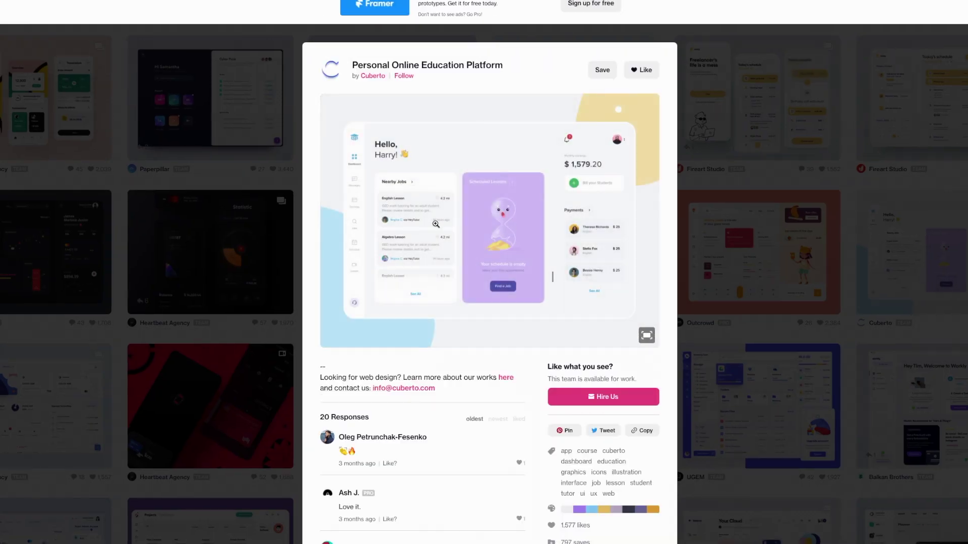
click(443, 223)
scroll(126, 226, down, 3)
scroll(42, 107, up, 1)
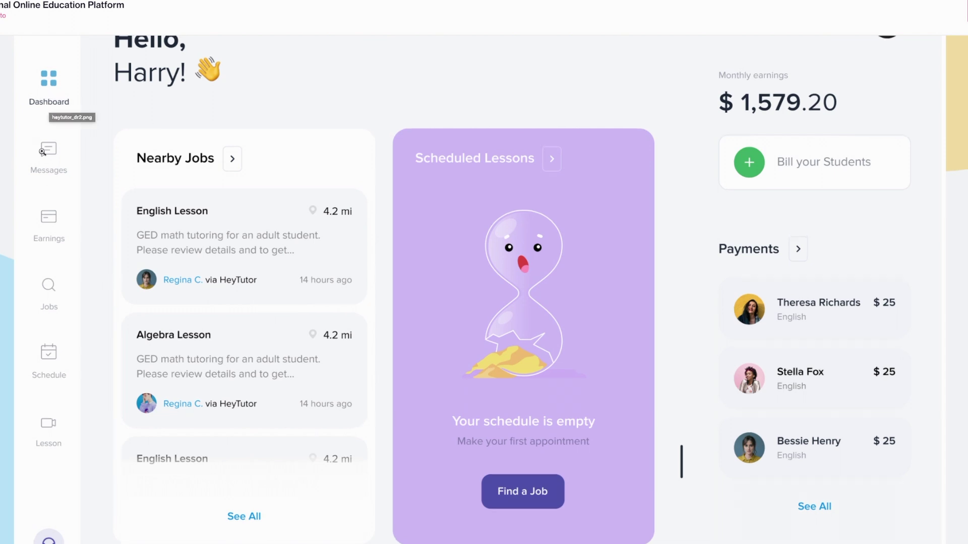
scroll(48, 166, up, 1)
scroll(46, 159, down, 2)
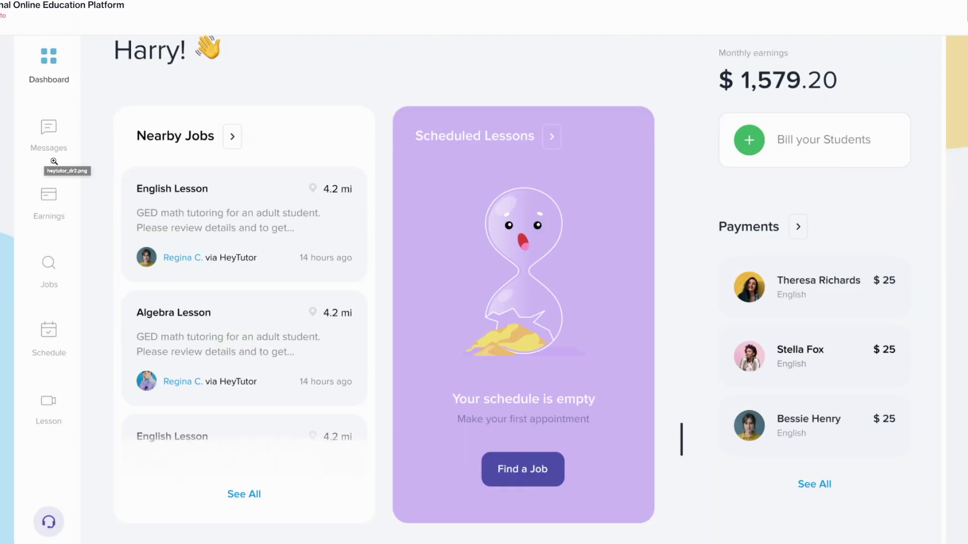
scroll(58, 162, down, 2)
scroll(61, 163, up, 2)
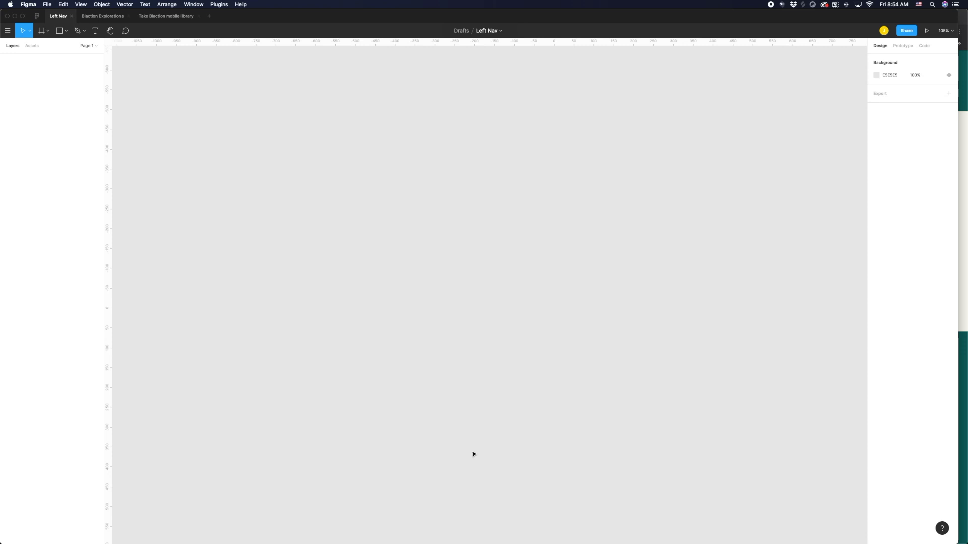
Step: Pick the Frame tool (F) to list presets, including MacBook Pro 1440×900 under Desktop
key(f)
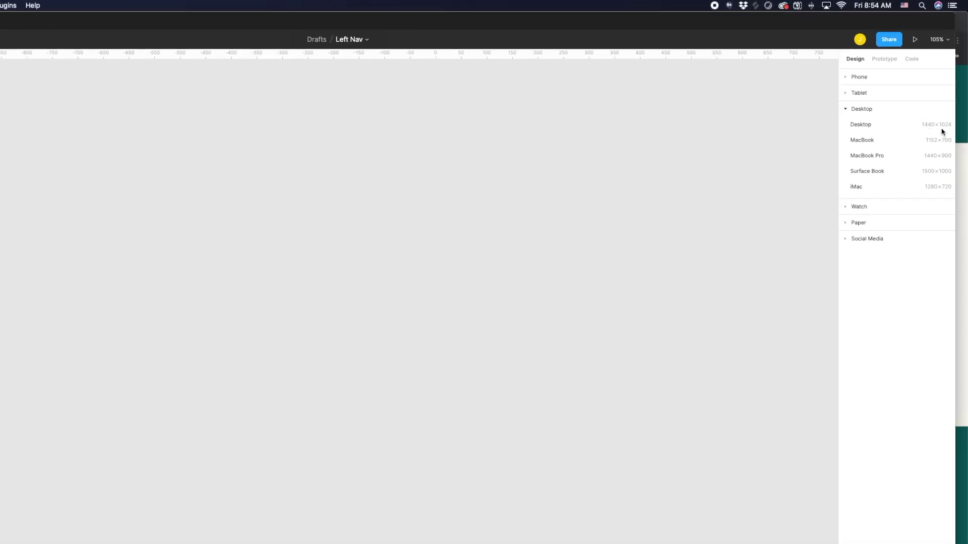
click(915, 160)
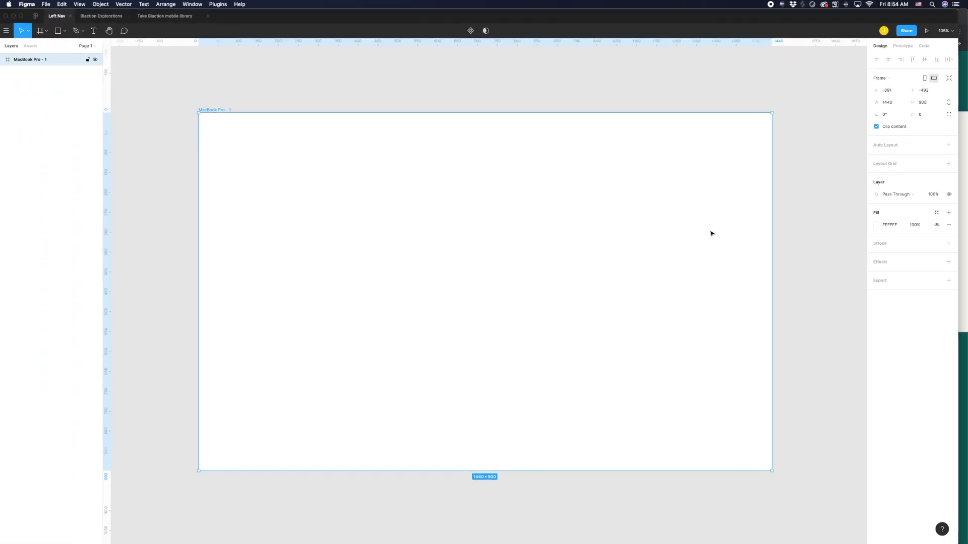
scroll(313, 100, down, 2)
scroll(287, 83, up, 1)
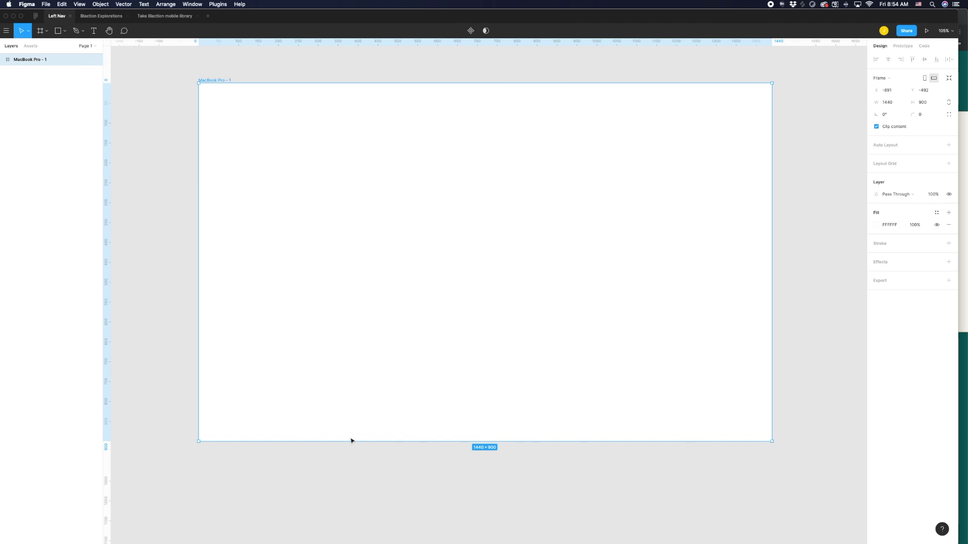
click(184, 360)
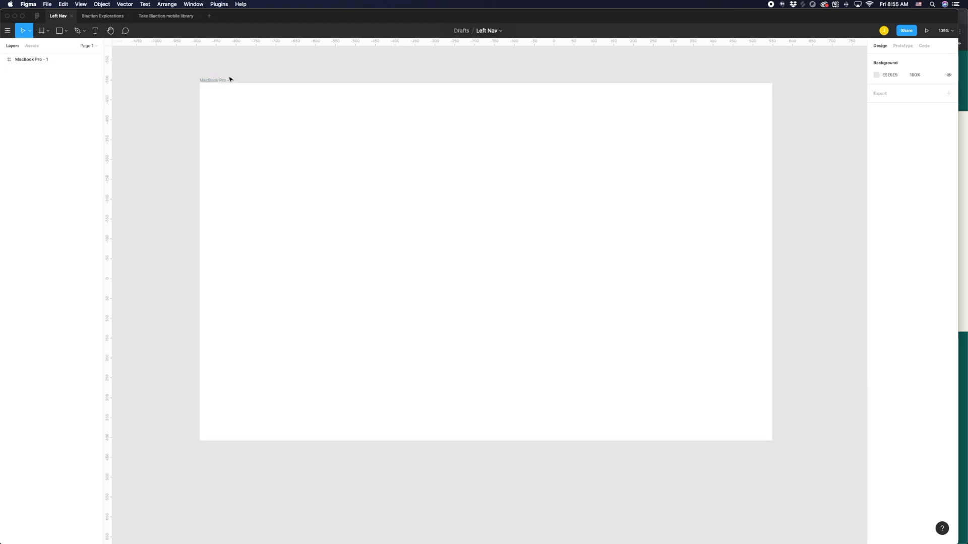
Step: Add a layout grid to the MacBook Pro - 1 frame
click(214, 81)
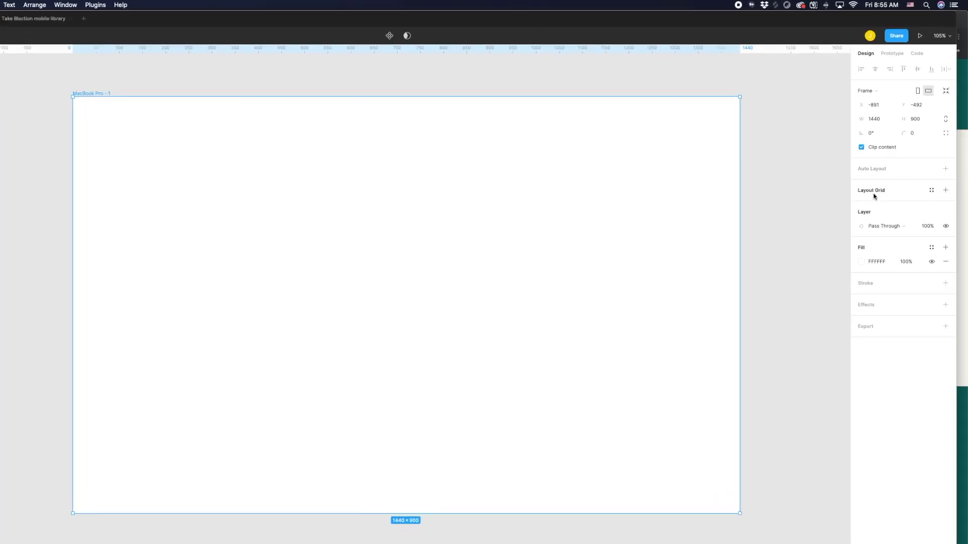
click(946, 191)
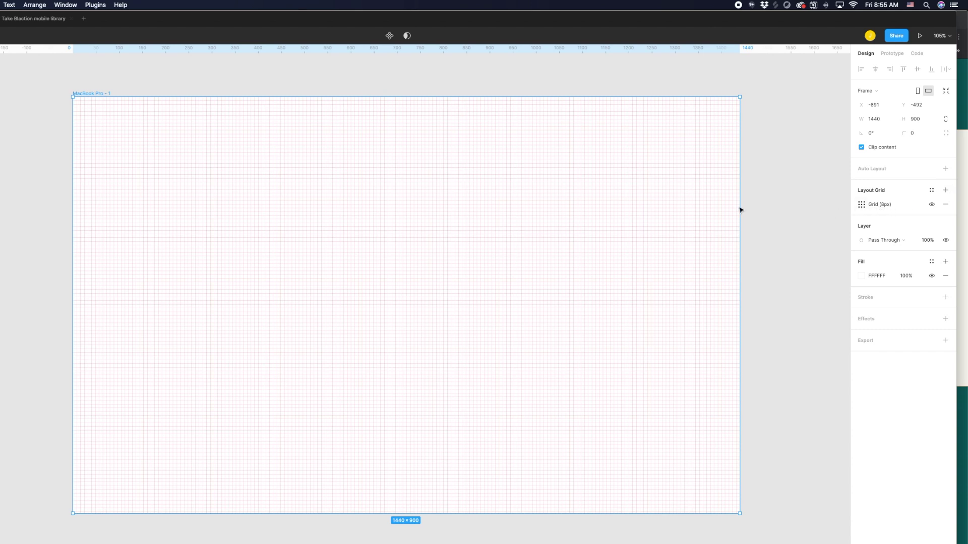
scroll(443, 204, up, 5)
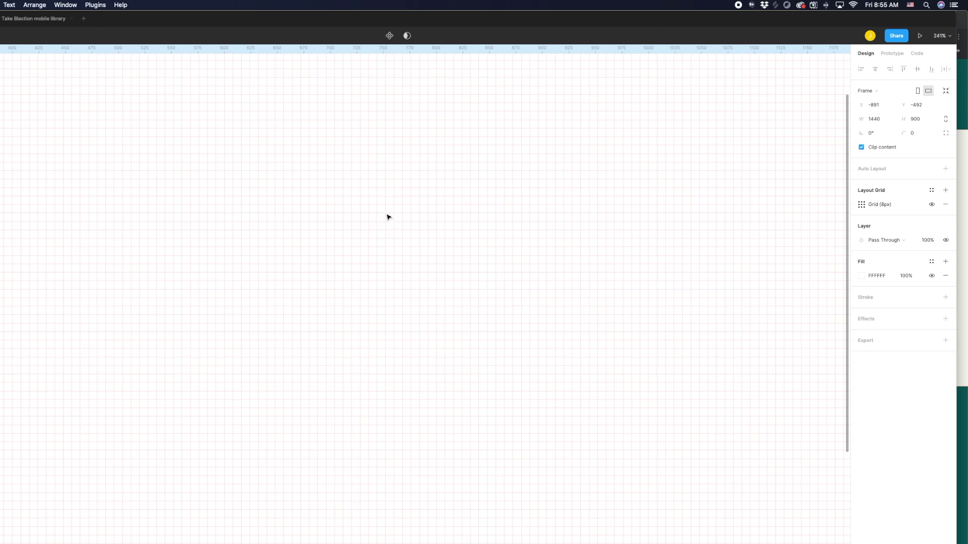
scroll(395, 220, down, 3)
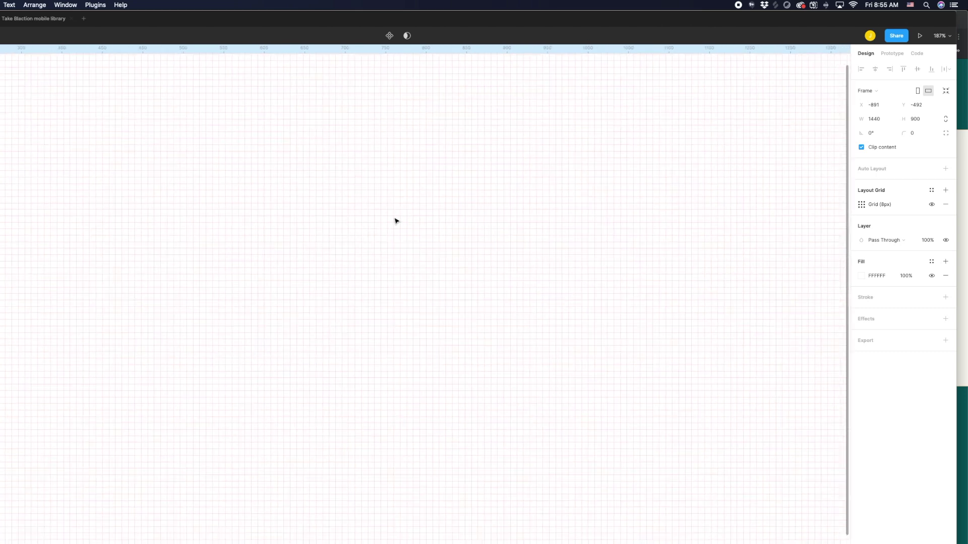
scroll(396, 221, down, 1)
scroll(397, 221, up, 2)
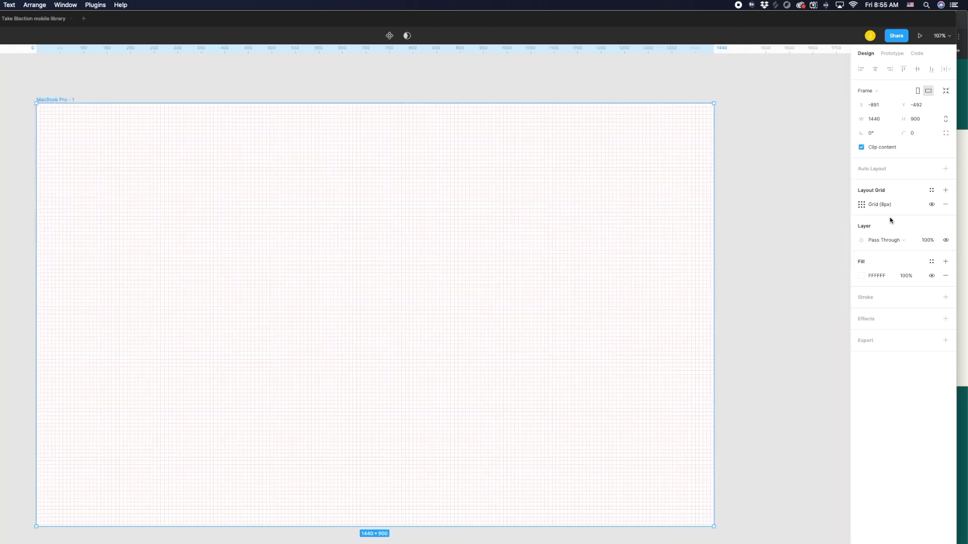
Step: Set the 8px red grid's opacity to 10%, after trying 30% and 20%
click(862, 204)
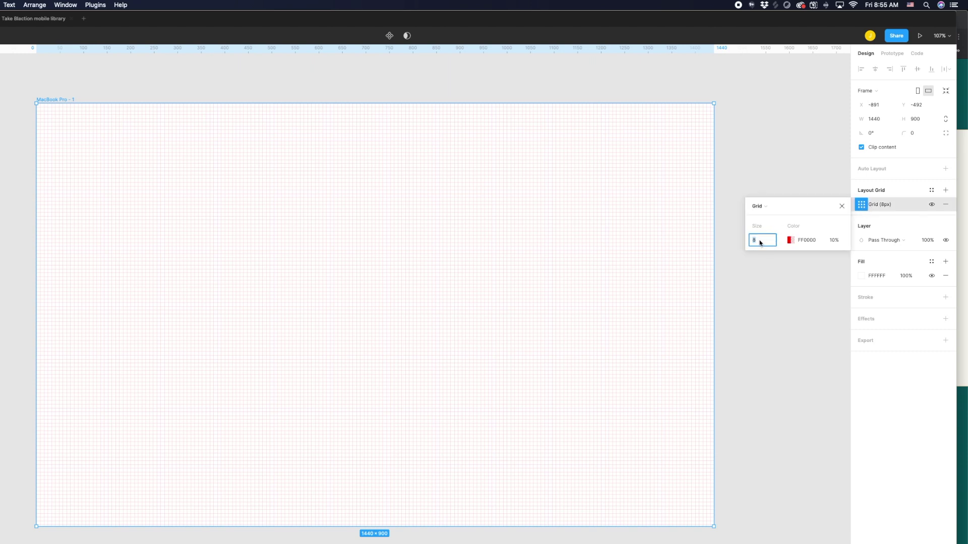
click(834, 245)
text(30)
key(Return)
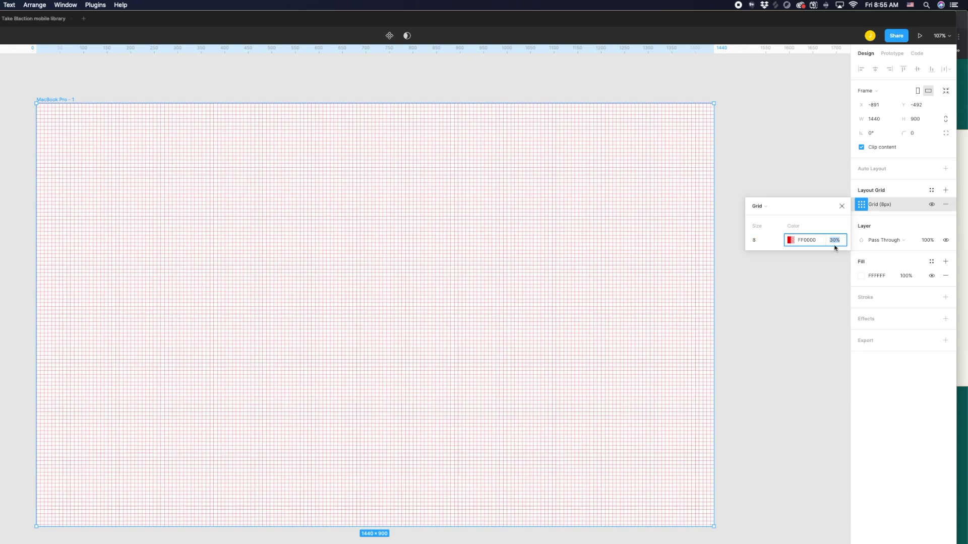
text(20)
key(Return)
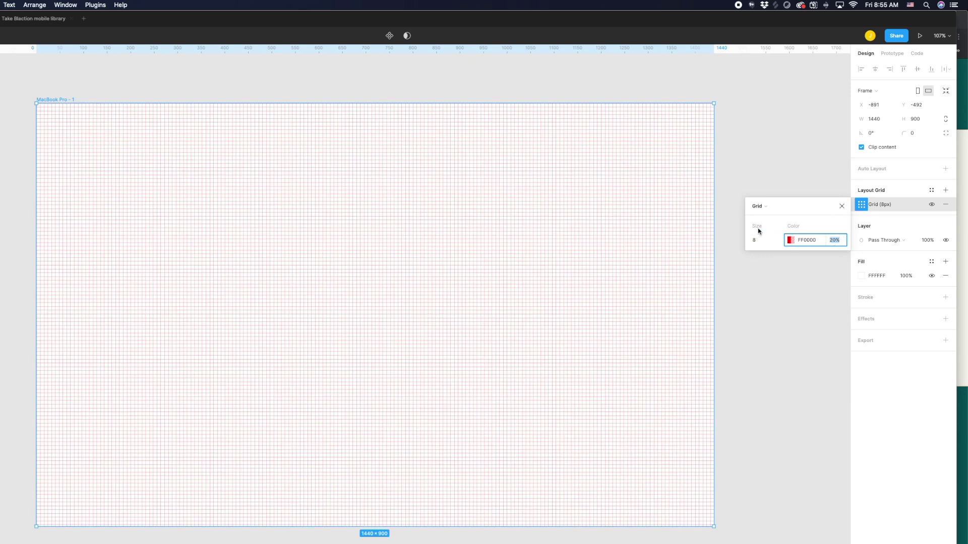
text(10)
key(Return)
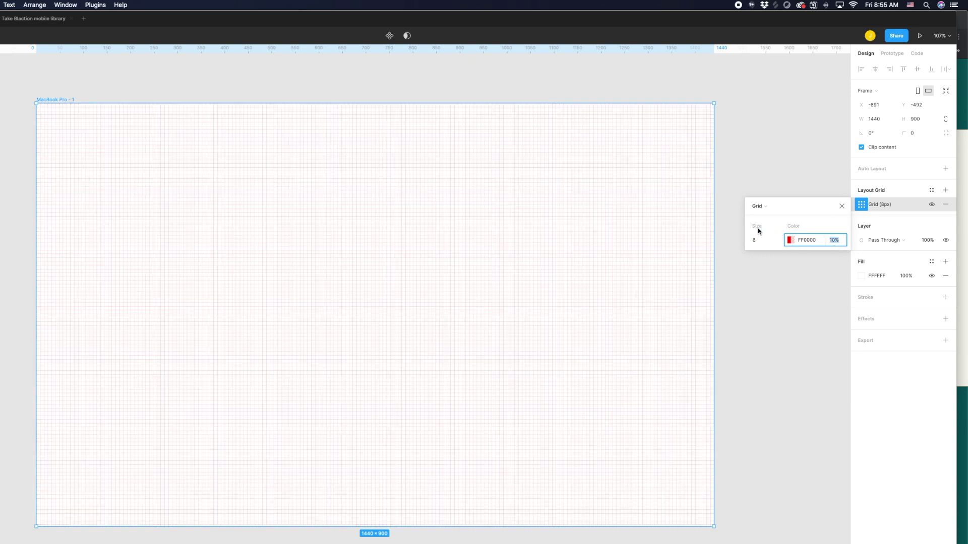
Step: Draw a 40×40 gray rectangle near the MacBook Pro frame's top-left corner
click(767, 156)
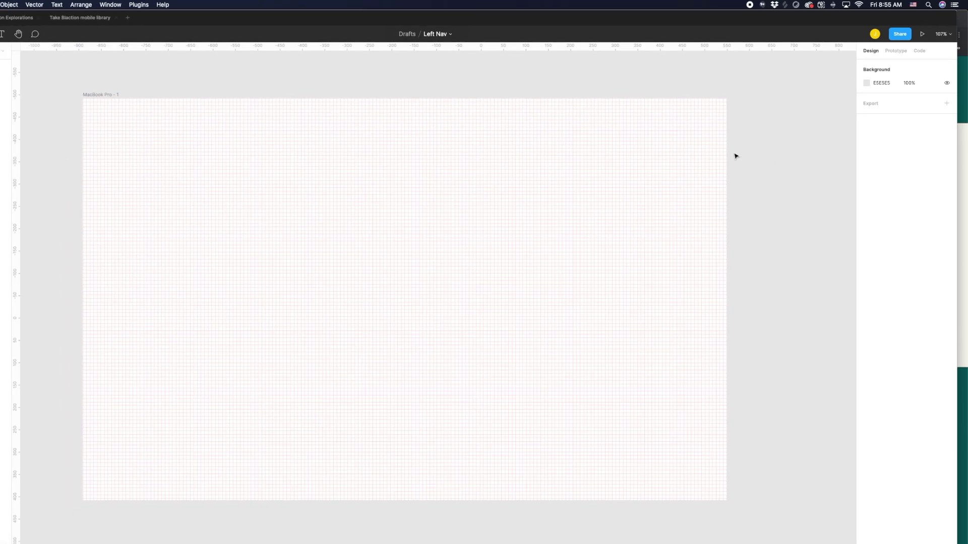
click(199, 88)
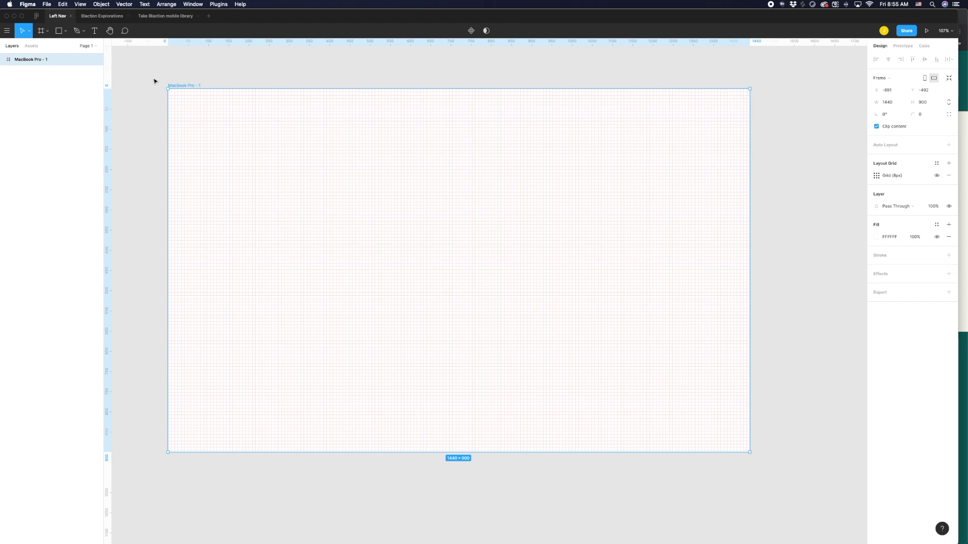
click(7, 32)
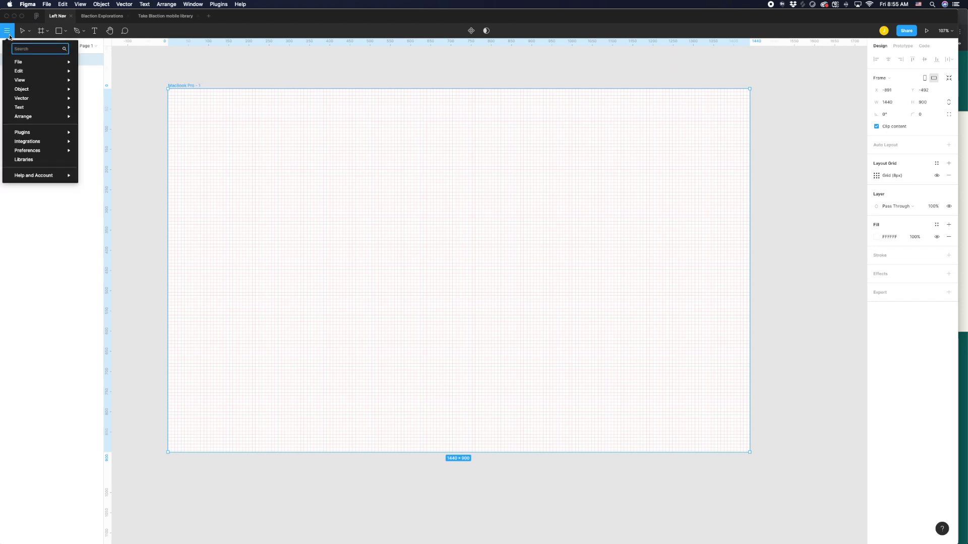
click(224, 76)
scroll(225, 96, up, 3)
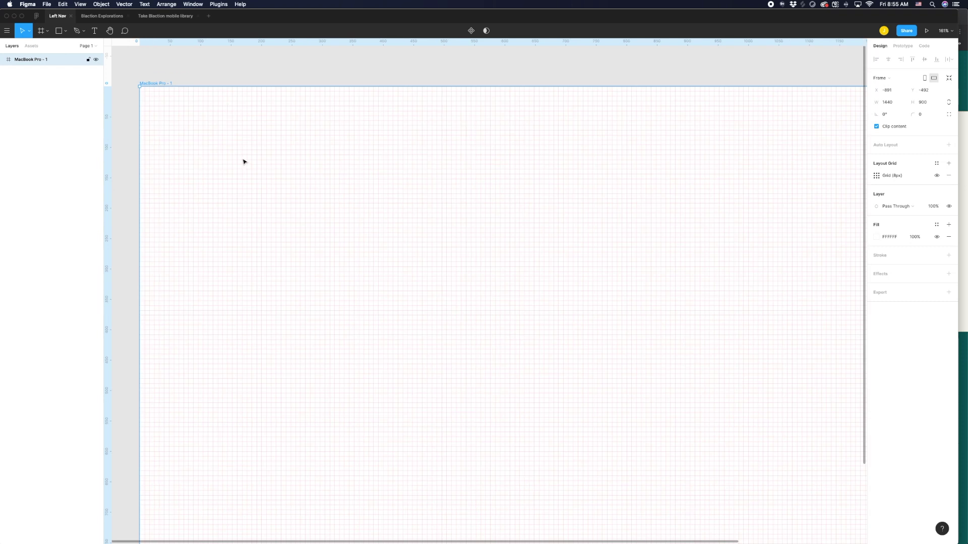
key(r)
drag(212, 164, 237, 188)
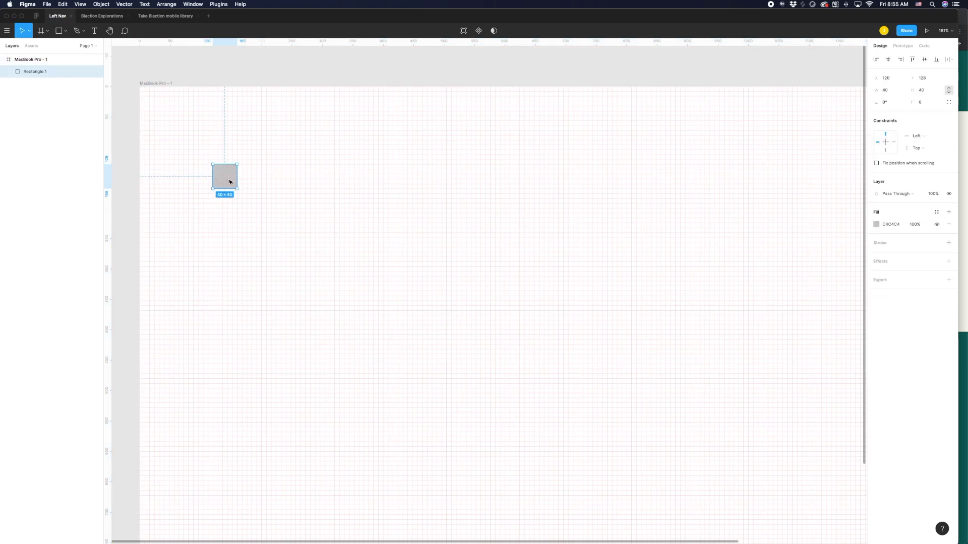
Step: Nudge the square around in 8px Shift+arrow steps, keeping it snapped to the grid
scroll(225, 182, up, 5)
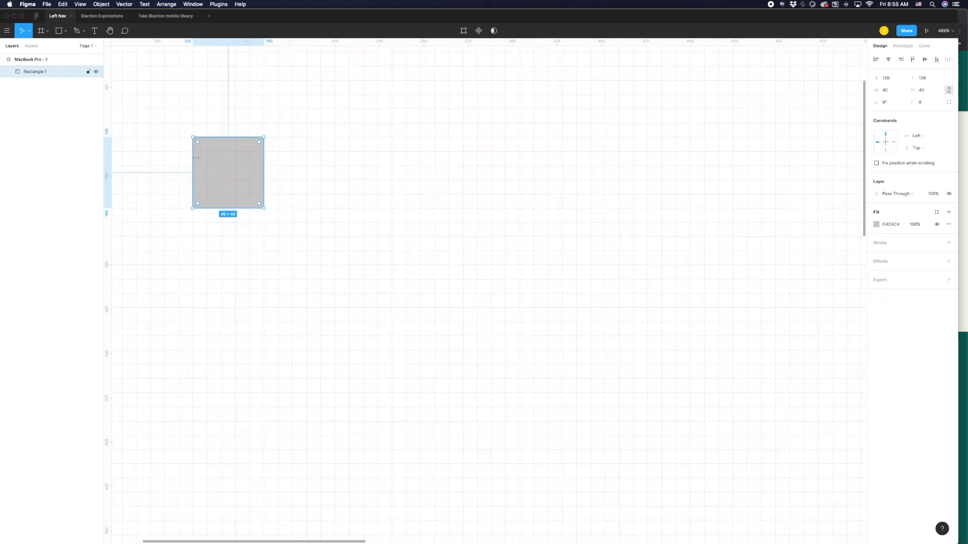
scroll(240, 197, down, 3)
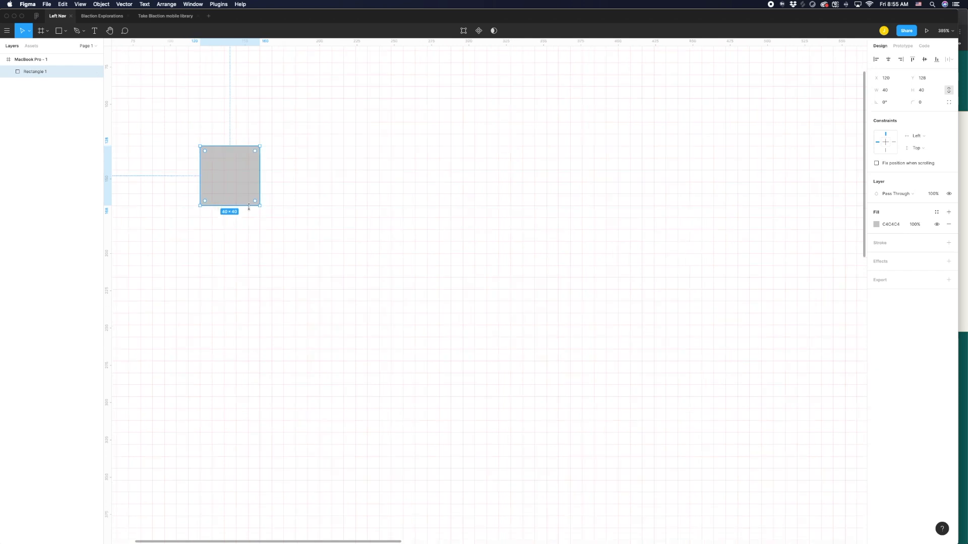
scroll(207, 175, down, 1)
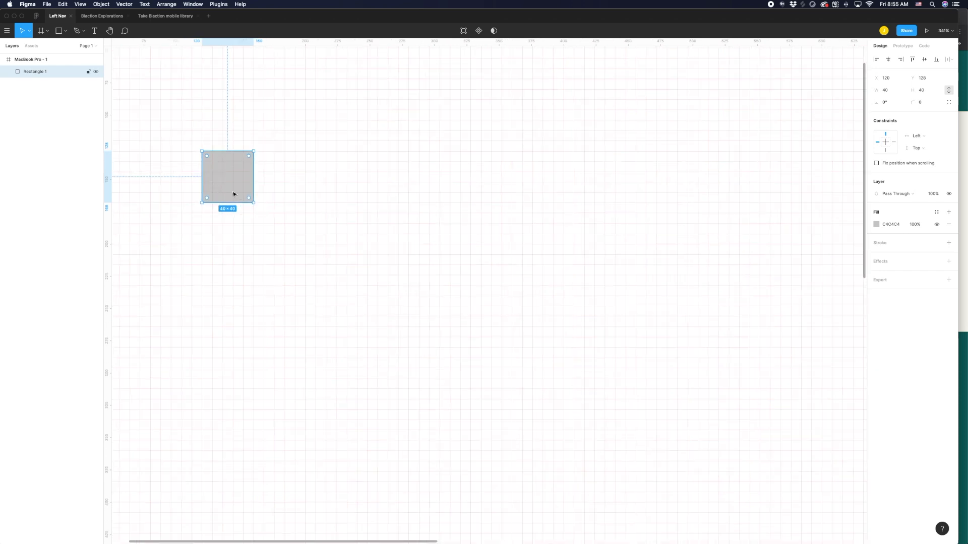
key(shift+Right)
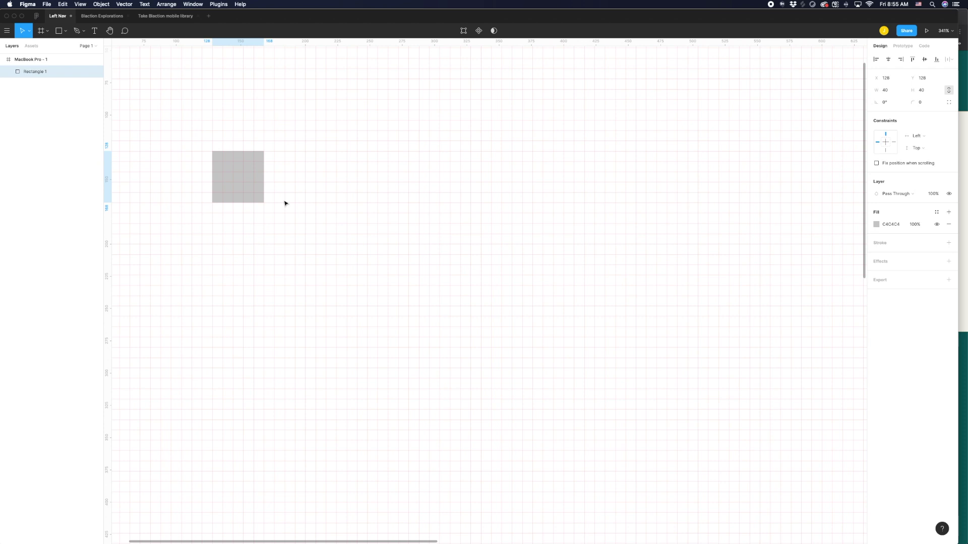
key(shift+Left)
key(shift+Right)
key(shift+Up)
key(shift+Down)
key(shift+Left)
key(shift+Up)
key(shift+Down)
key(shift+Right)
key(shift+Up)
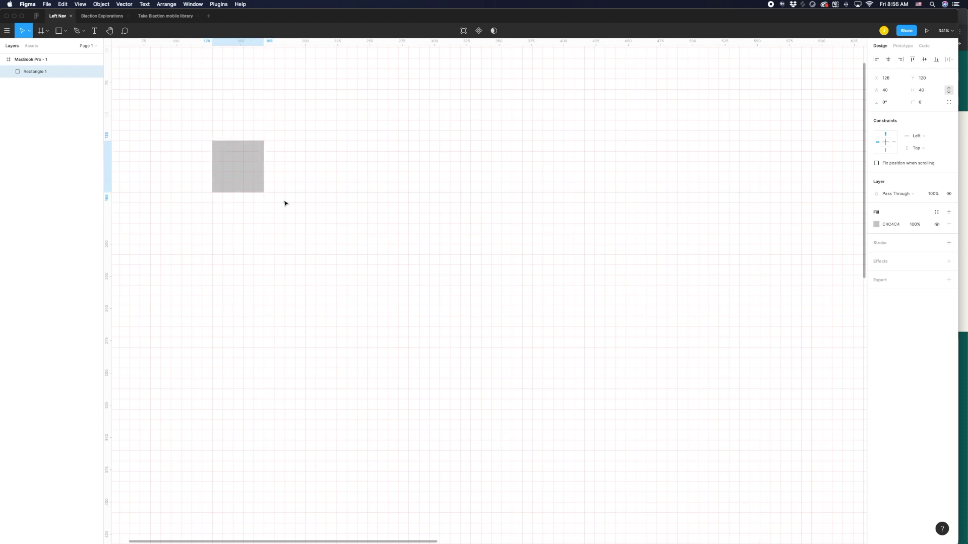
key(shift+Down)
key(shift+Left)
key(shift+Up)
key(shift+Right)
key(shift+Down)
key(shift+Left)
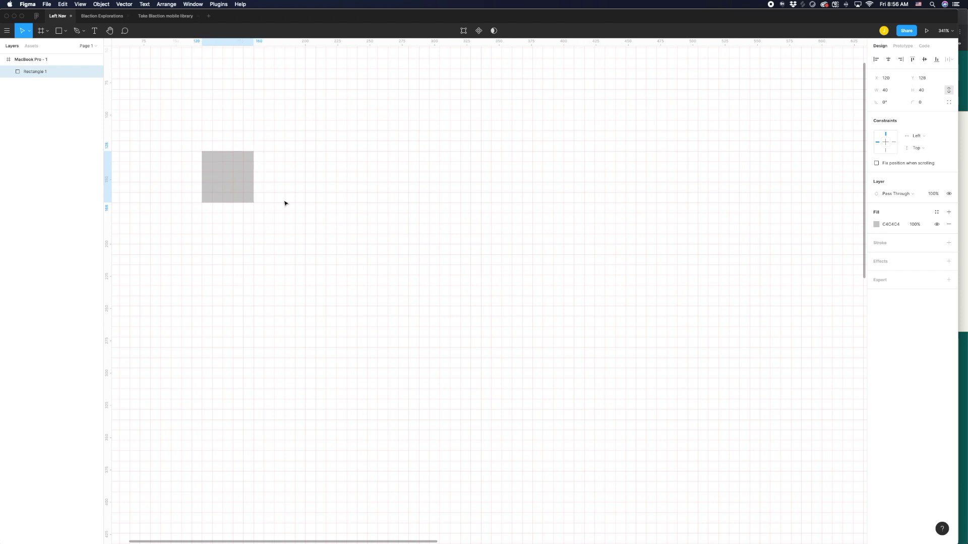
key(shift+Up)
key(shift+Right)
key(shift+Down)
key(shift+Left)
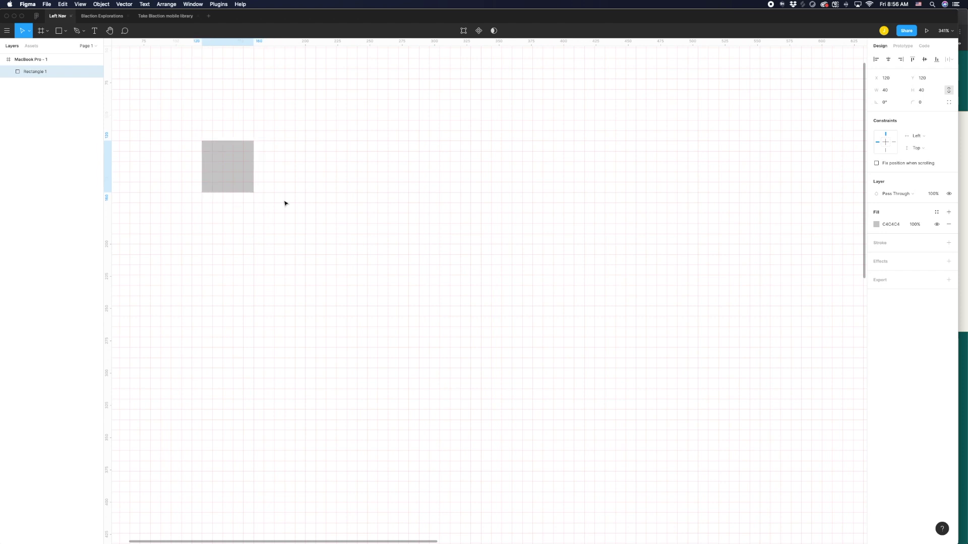
key(shift+Down)
key(shift+Right)
key(shift+Left)
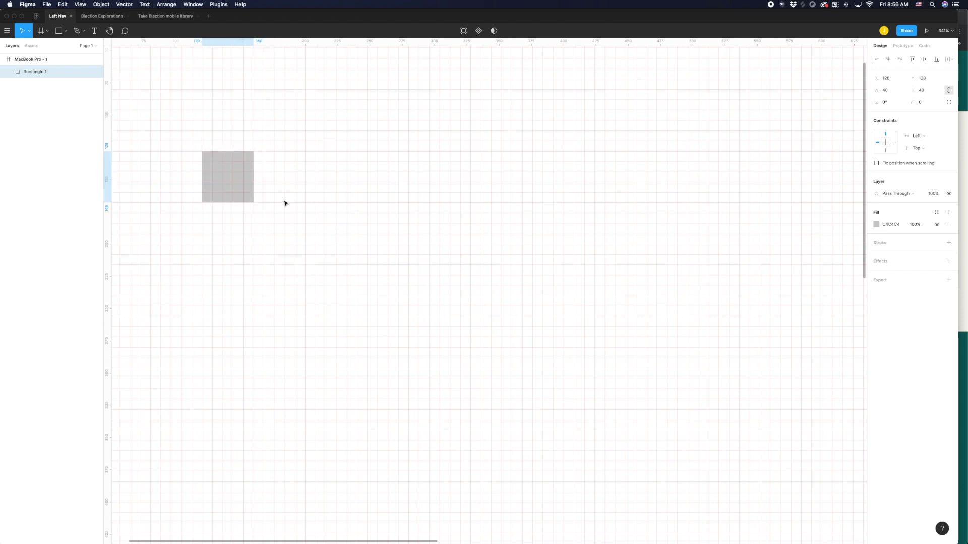
click(7, 31)
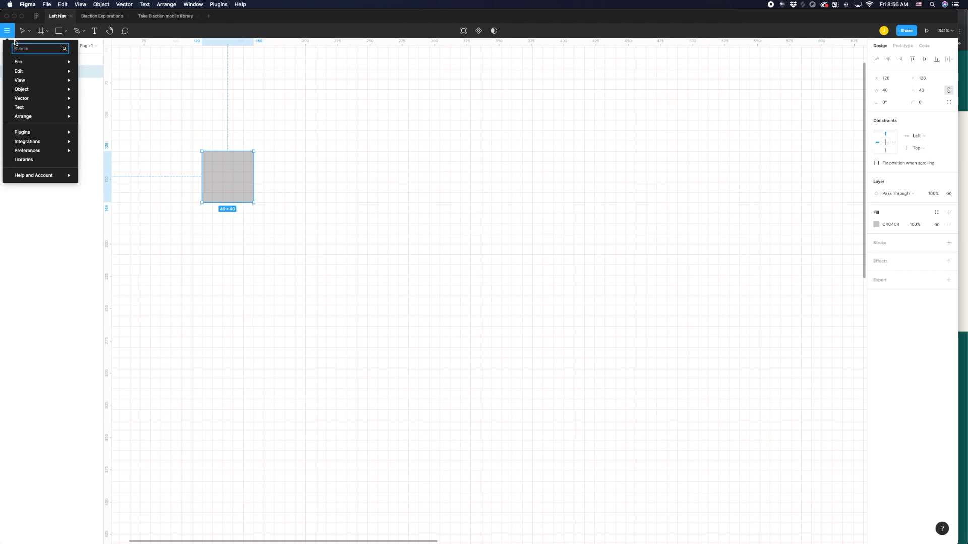
Step: Search 'nud' and confirm the Big nudge value in Nudge Amount is 8
text(nud)
click(28, 62)
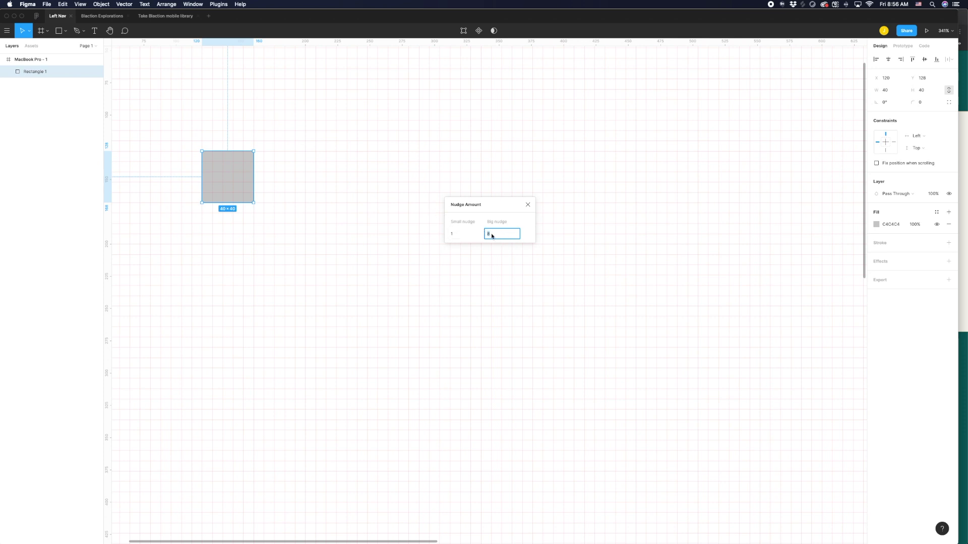
click(531, 209)
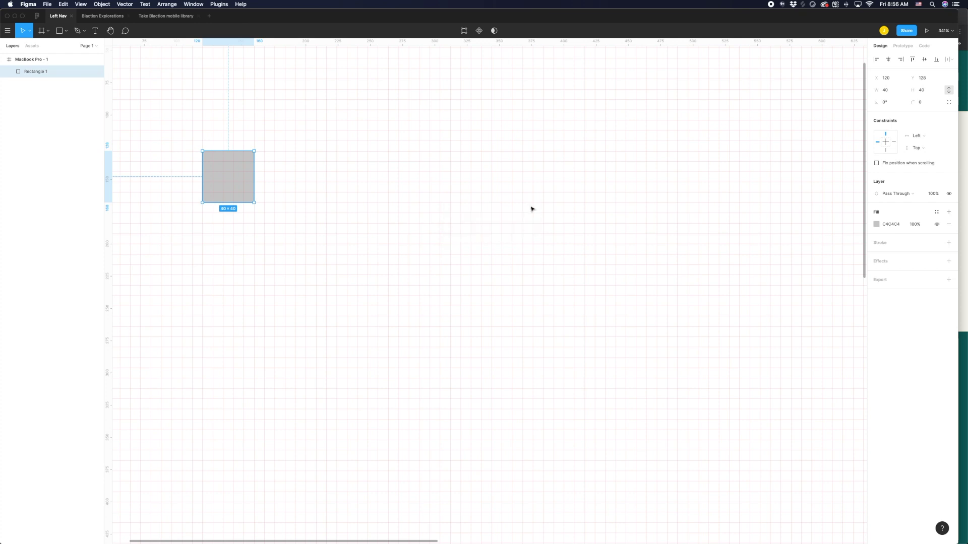
Step: Test the 8px Shift+arrow nudge on the square, moving it around and back
key(shift+Right)
key(shift+Left)
key(shift+Up)
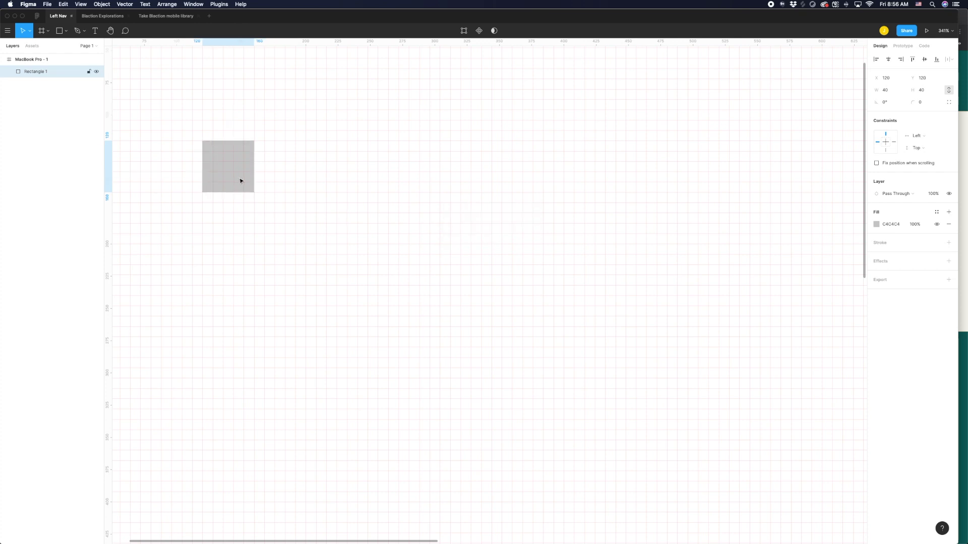
key(shift+Down)
key(shift+Up)
key(shift+Right)
key(shift+Down)
key(shift+Left)
key(shift+Up)
key(shift+Down)
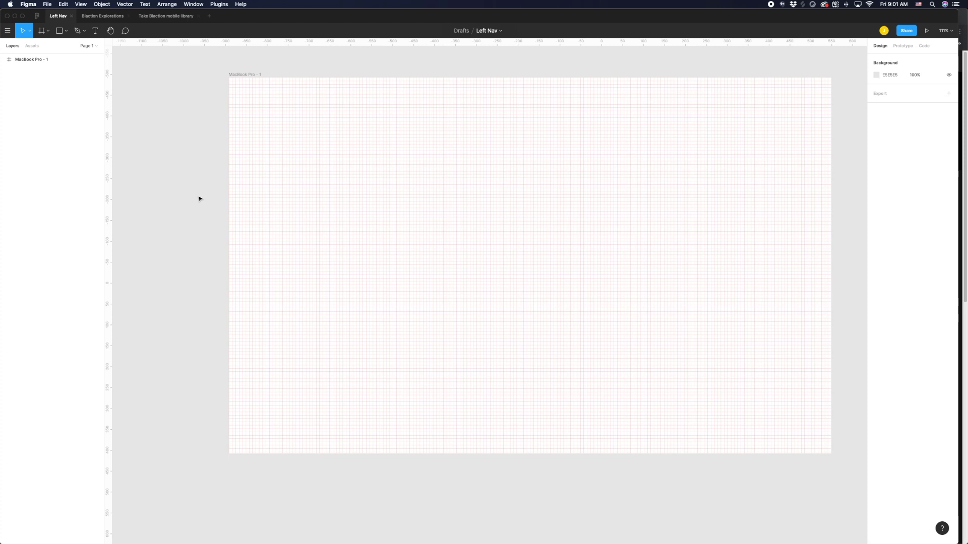
Step: Draw a full-height rectangle from the frame's top-left corner for the left nav
key(r)
mouse_move(230, 79)
mouse_down()
mouse_move(290, 280)
mouse_move(271, 454)
mouse_up()
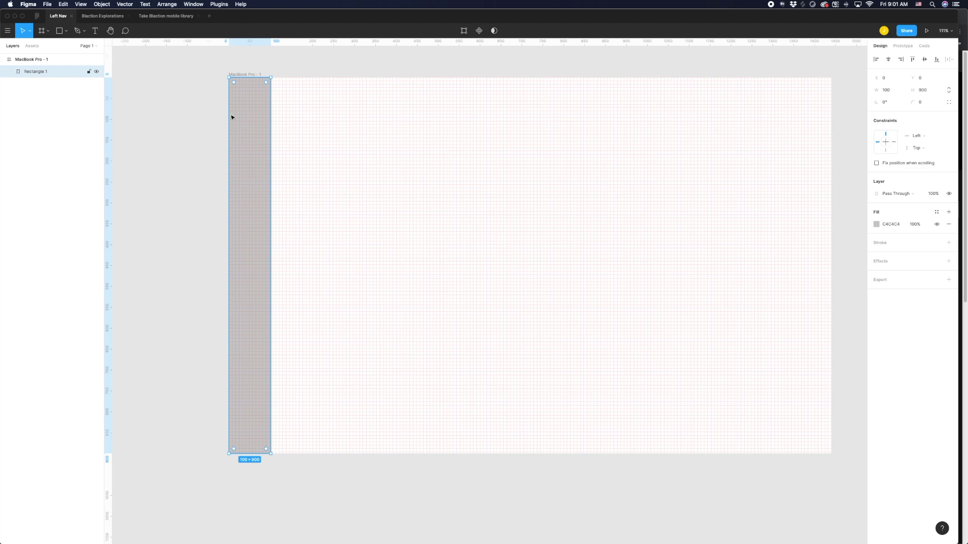
scroll(213, 146, up, 2)
drag(180, 180, 150, 175)
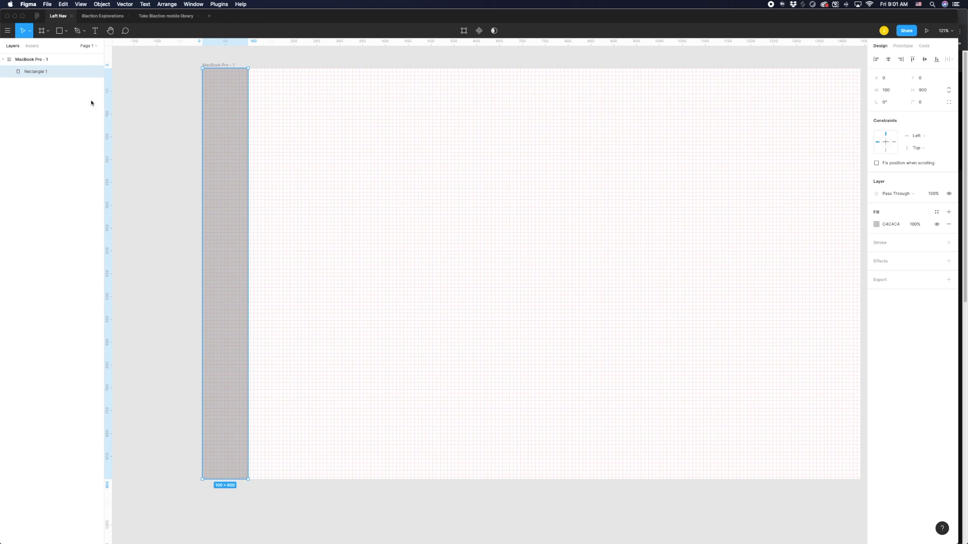
drag(103, 108, 91, 109)
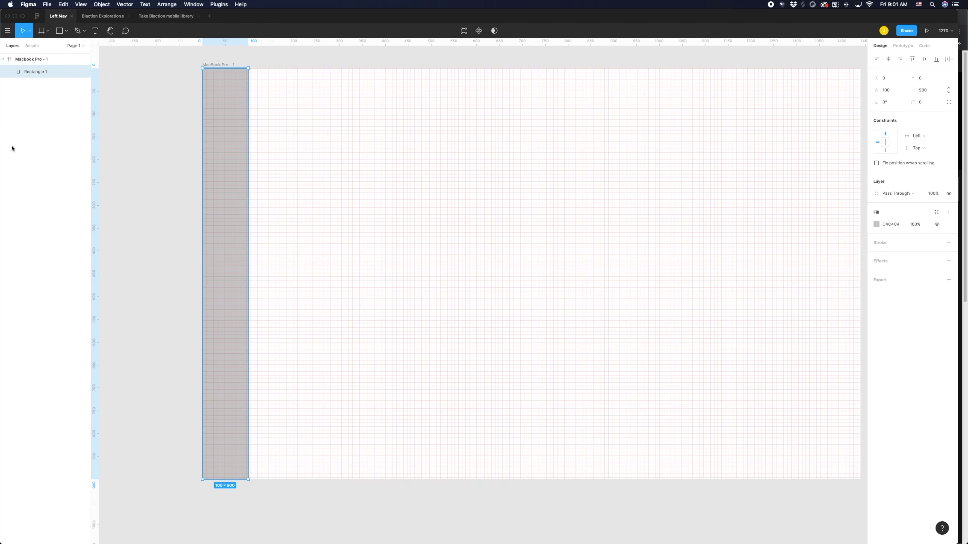
scroll(364, 78, up, 1)
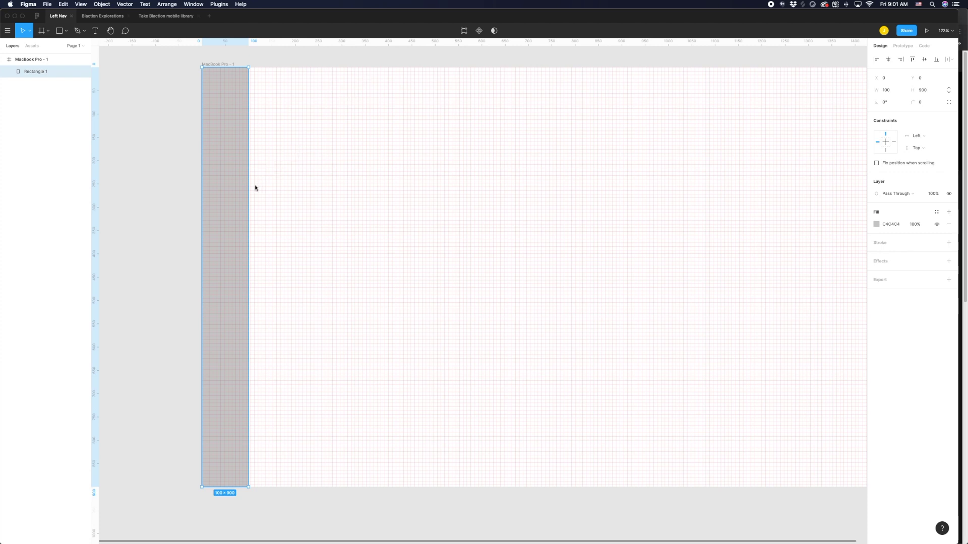
Step: Narrow the left-nav rectangle from 100 to 88 px wide, then switch to Chrome
drag(248, 188, 243, 190)
scroll(170, 176, up, 3)
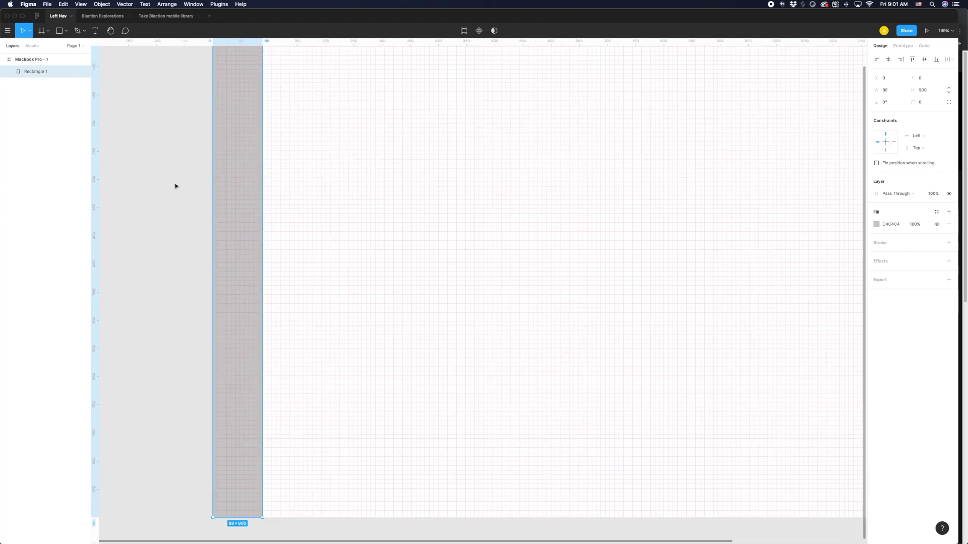
drag(175, 186, 169, 208)
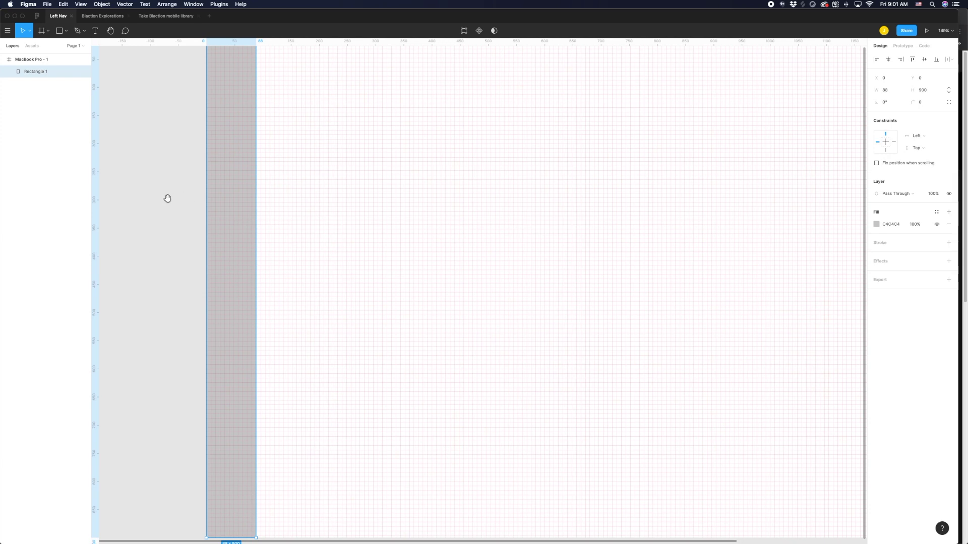
scroll(167, 198, down, 2)
mouse_move(256, 233)
mouse_down()
mouse_move(247, 233)
mouse_move(258, 235)
mouse_up()
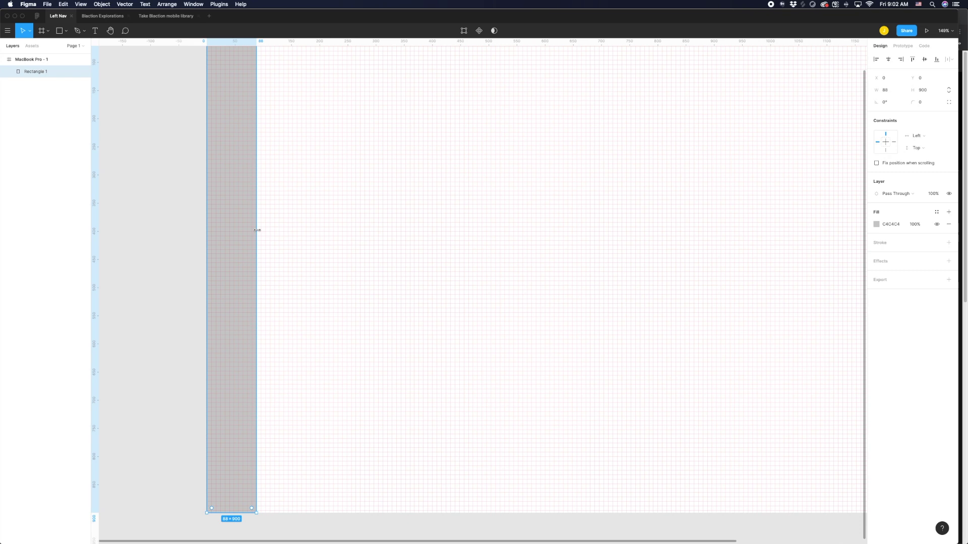
scroll(202, 175, up, 3)
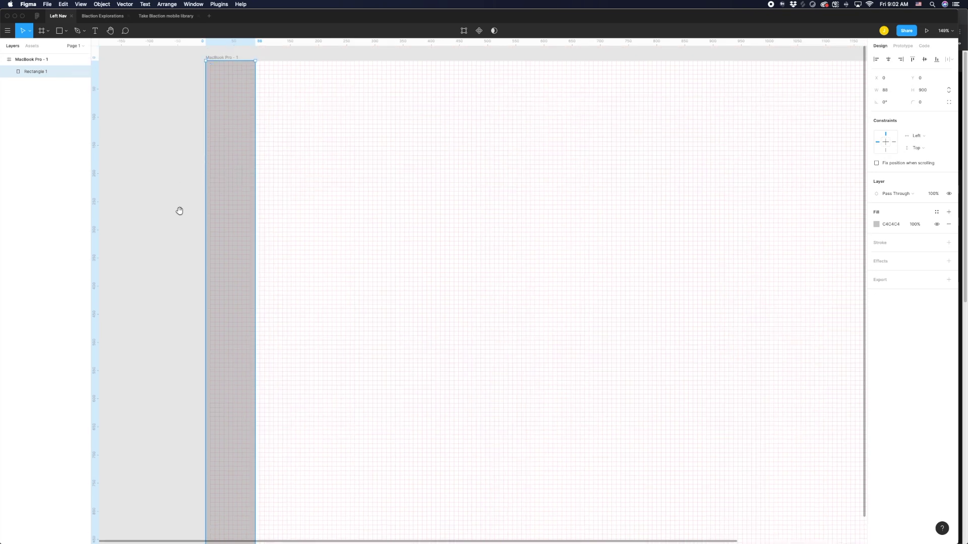
scroll(179, 210, down, 5)
key(super+Tab)
key(super+Tab)
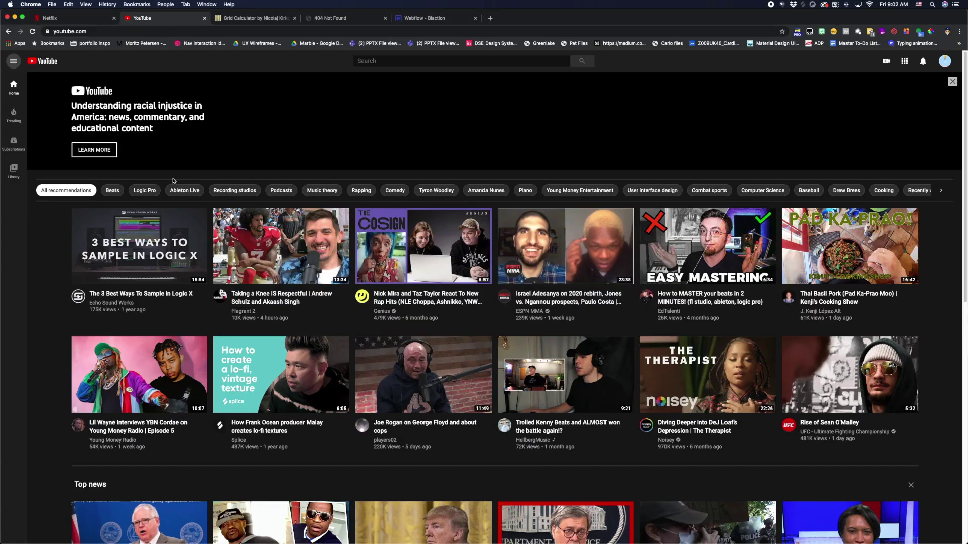
Step: Toggle YouTube's guide sidebar between full width and mini, ending collapsed
click(12, 62)
click(14, 62)
click(14, 62)
click(16, 63)
click(14, 62)
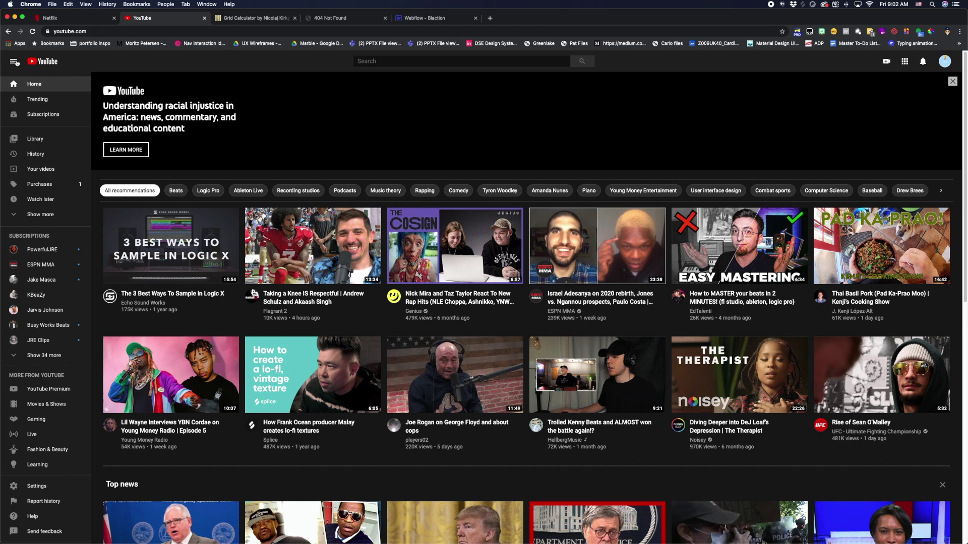
click(16, 62)
click(16, 62)
click(16, 62)
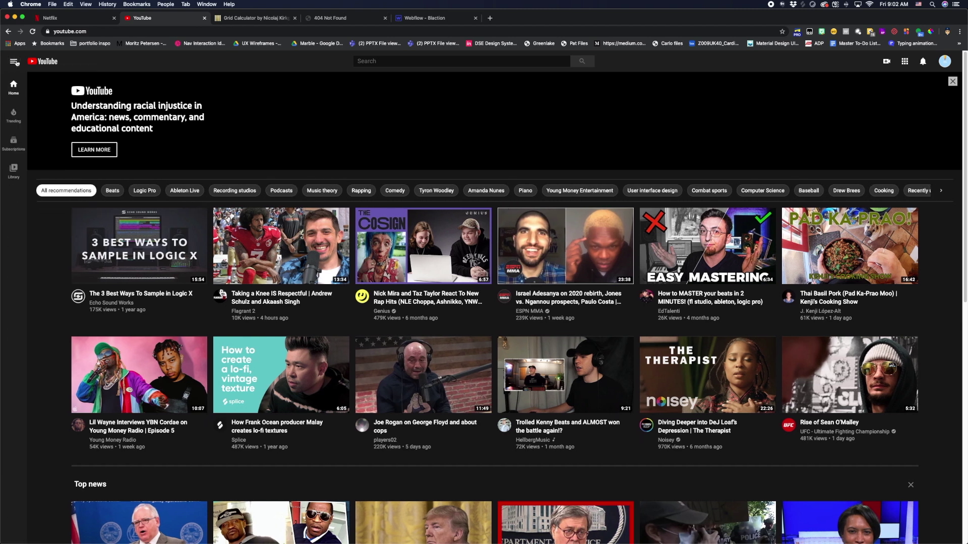
Step: Open DevTools with Inspect from the page's context menu
right_click(14, 209)
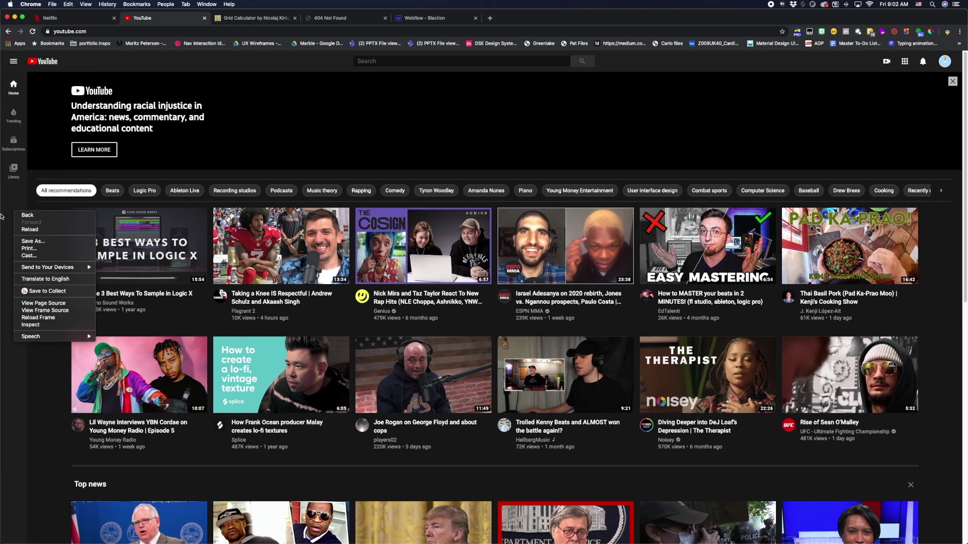
click(2, 217)
right_click(2, 216)
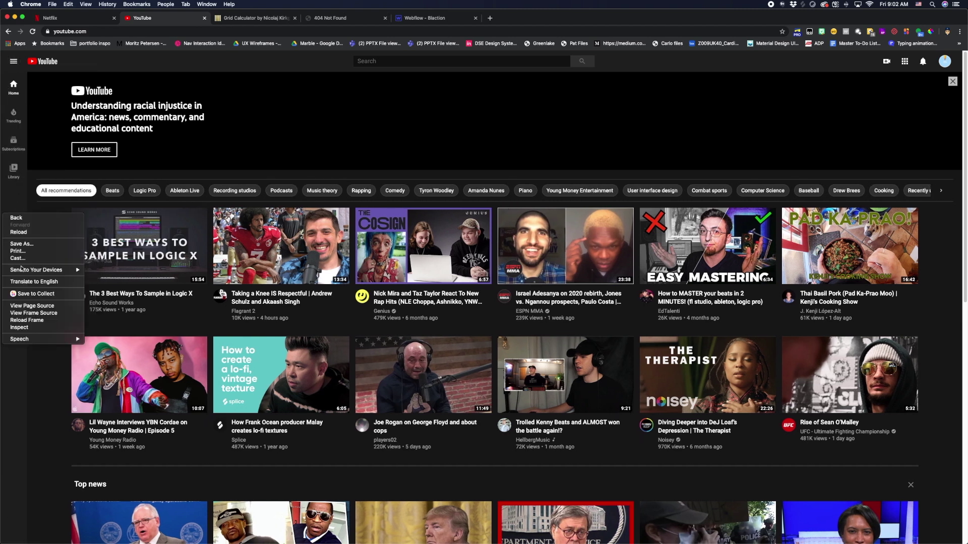
click(24, 328)
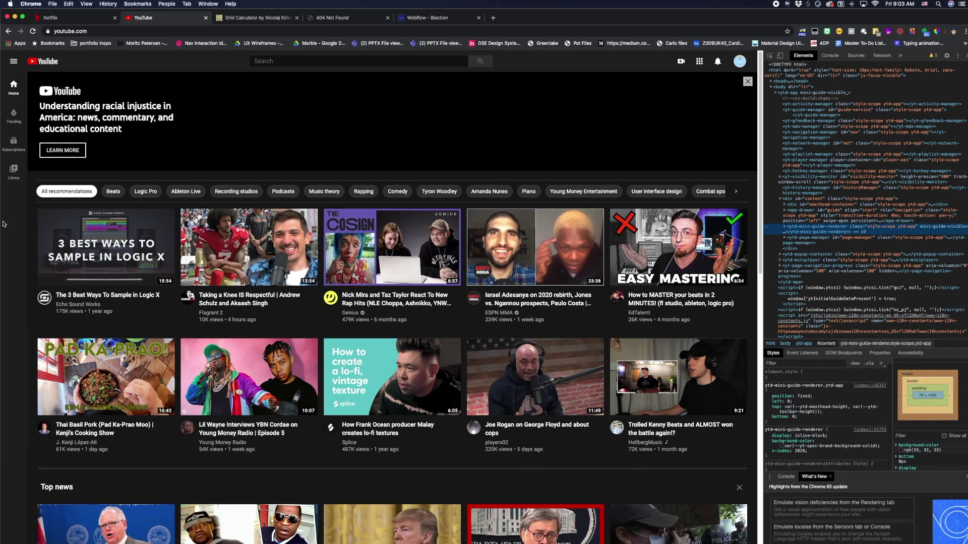
Step: Back in Figma, widen the gray nav rectangle from 88 to 96 px and deselect it
key(super+Tab)
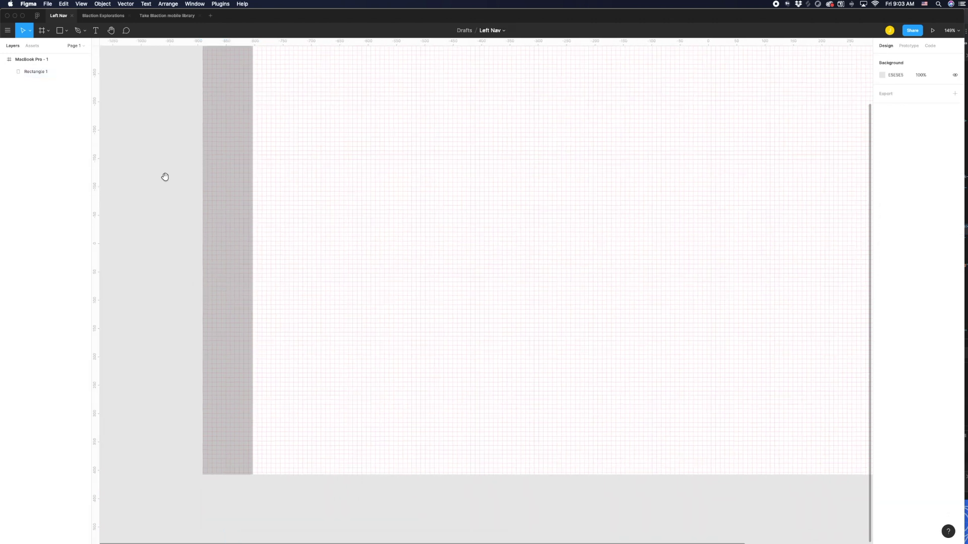
click(242, 290)
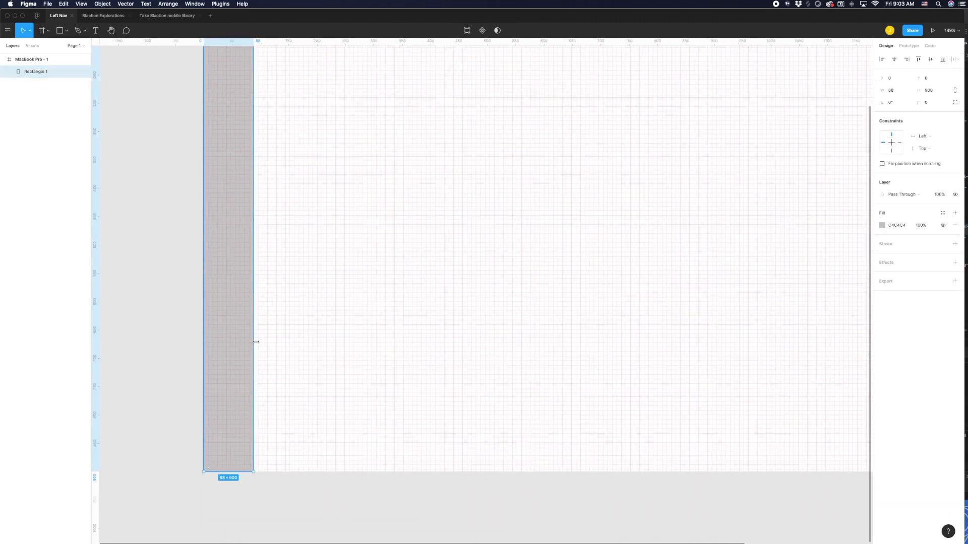
drag(255, 342, 258, 342)
click(136, 264)
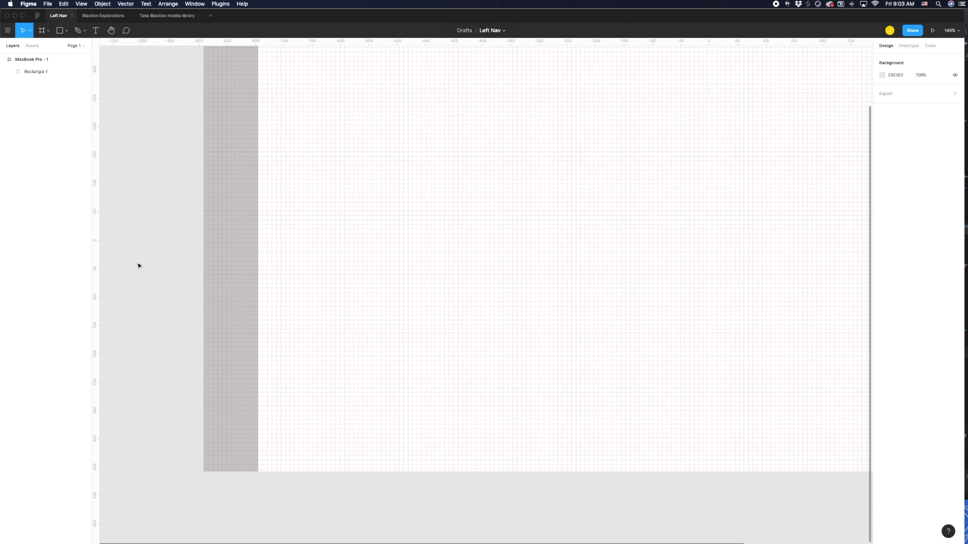
drag(136, 255, 140, 364)
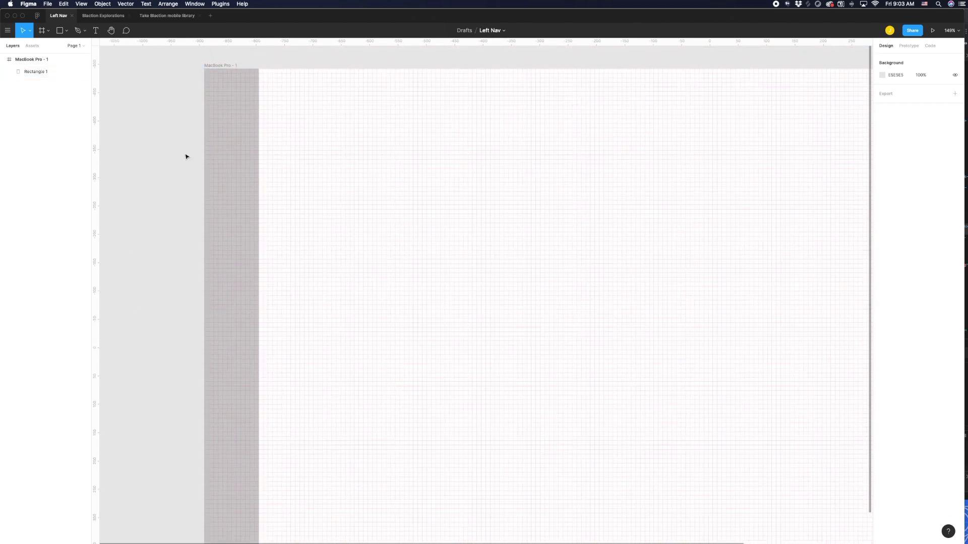
scroll(166, 151, down, 1)
scroll(166, 151, right, 1)
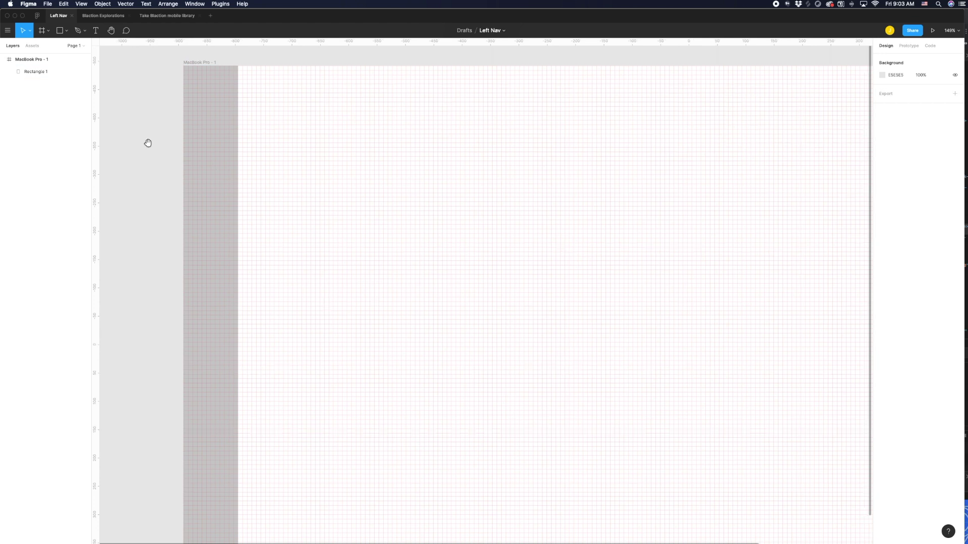
scroll(148, 144, up, 1)
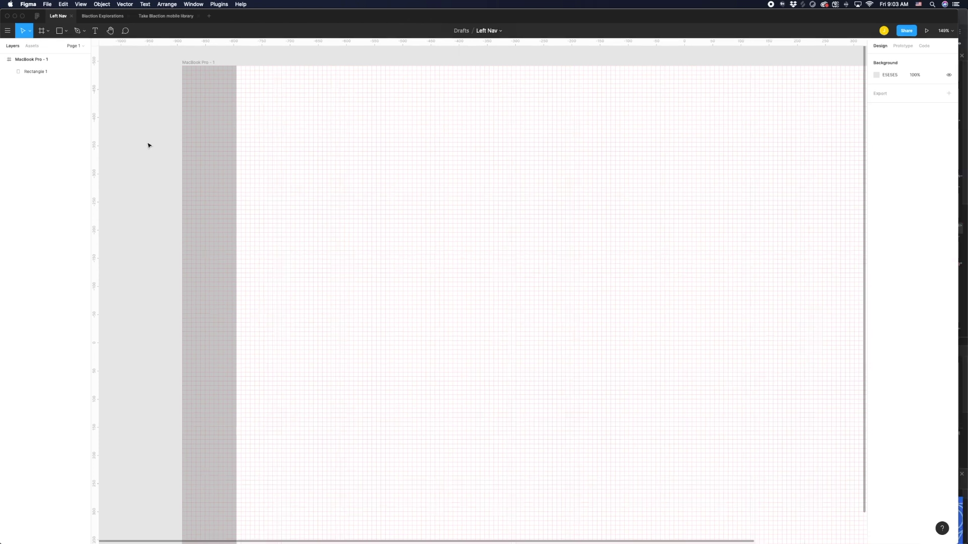
Step: Insert the 'activity' icon with the Feather Icons plugin, then close the plugin
click(225, 5)
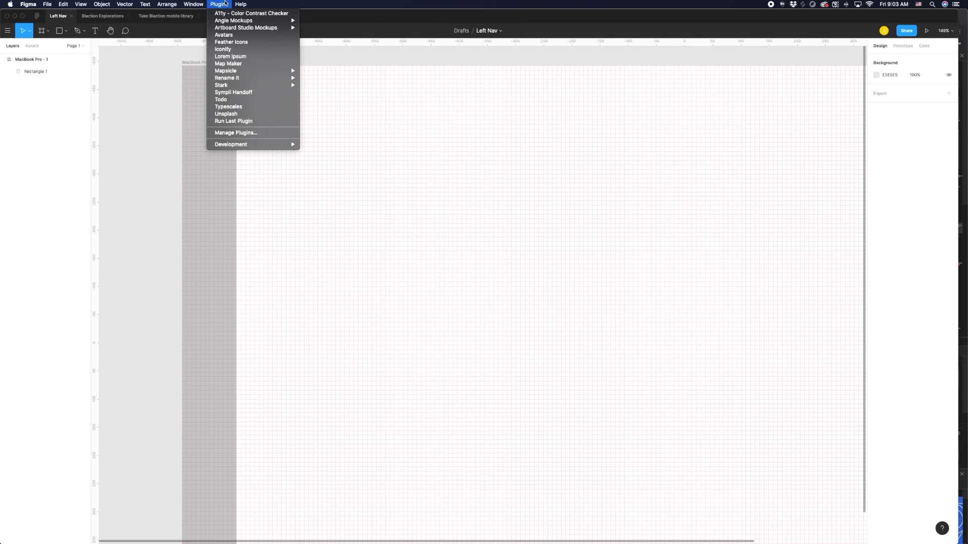
click(226, 43)
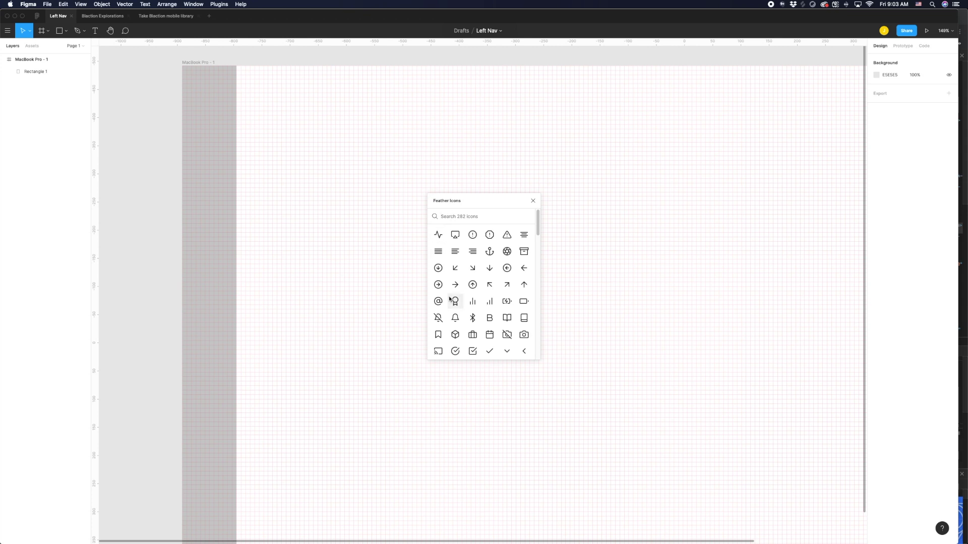
scroll(461, 245, down, 5)
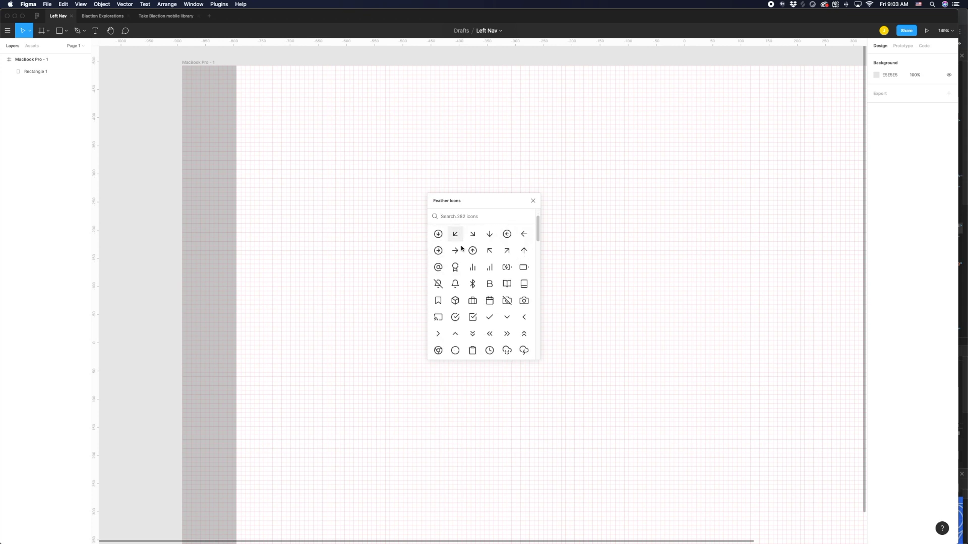
scroll(449, 249, up, 5)
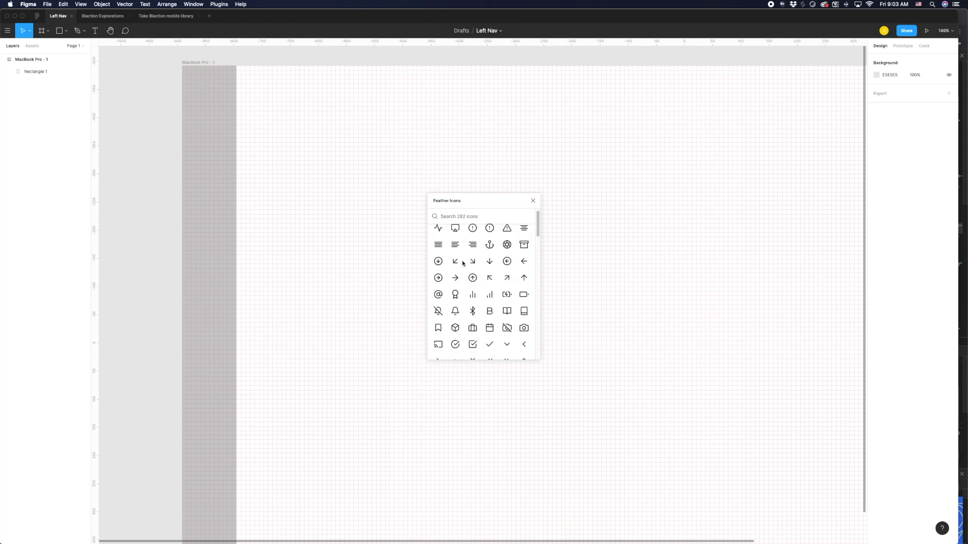
click(438, 235)
click(533, 201)
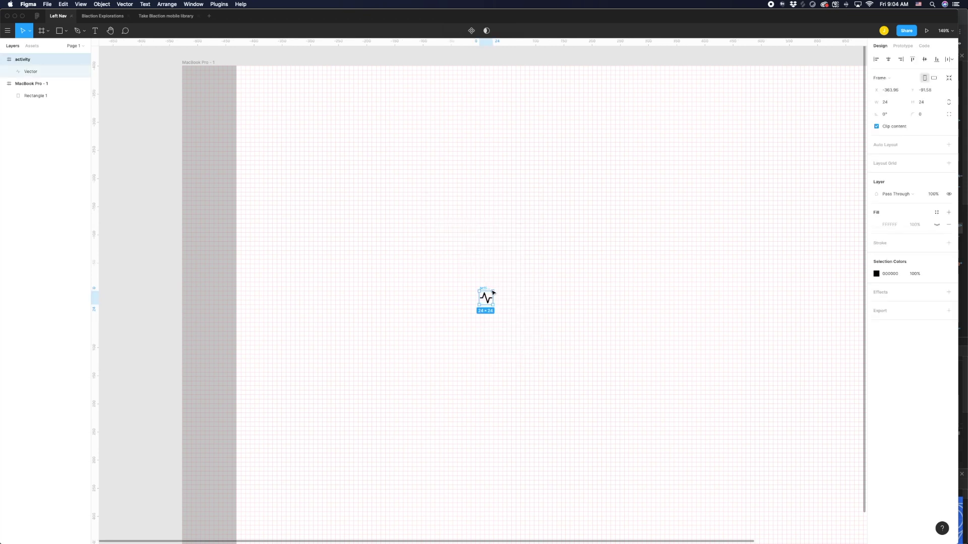
scroll(491, 300, up, 5)
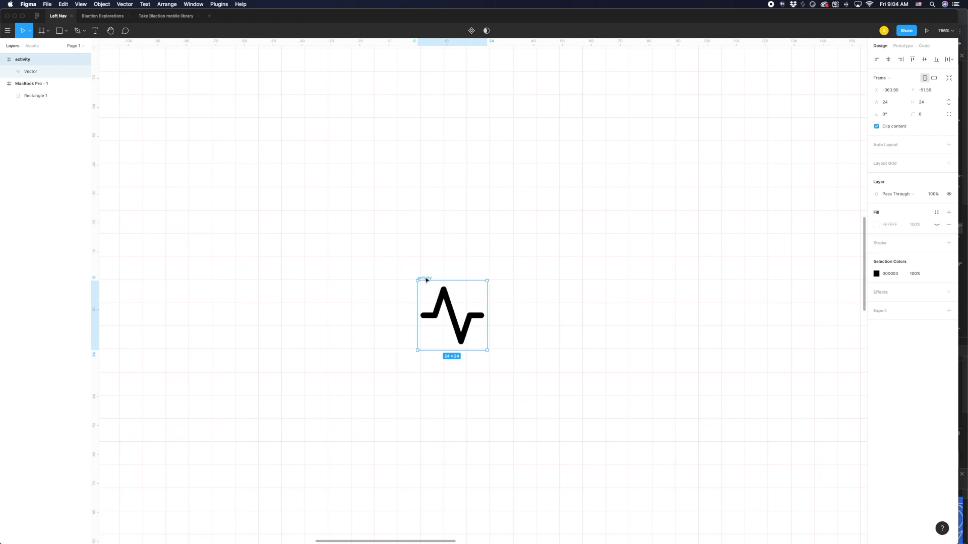
drag(425, 281, 429, 279)
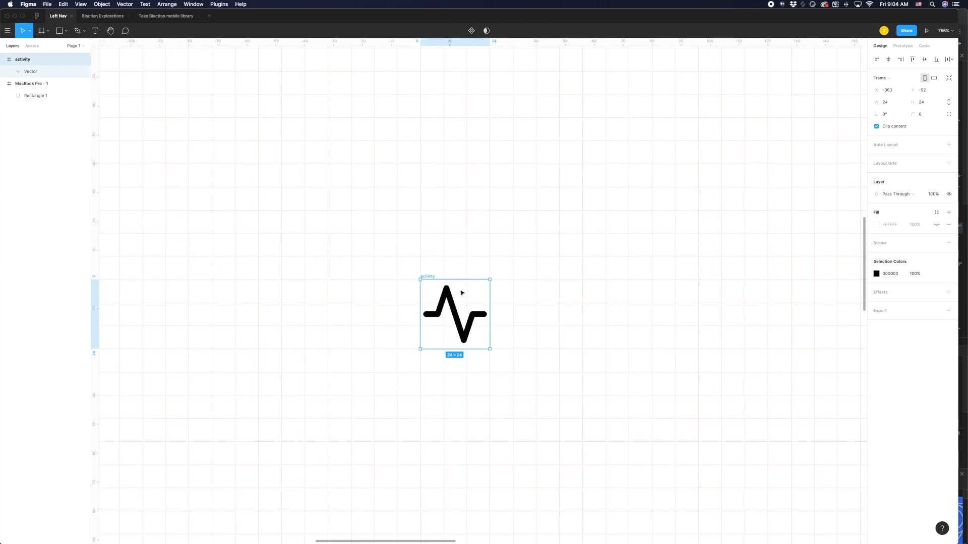
Step: Cut the 24×24 activity icon, paste it into the MacBook Pro frame, and place it on the gray nav
key(shift+1)
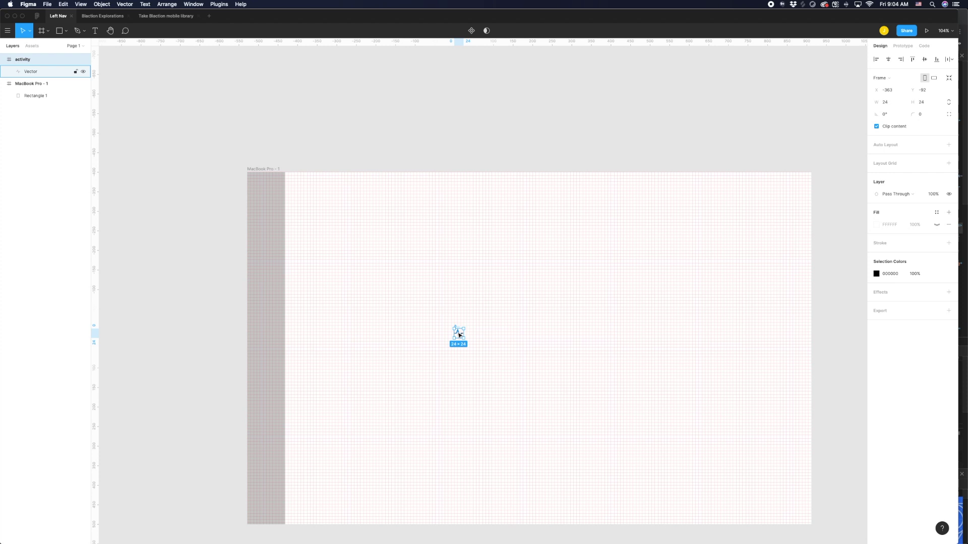
key(Delete)
scroll(255, 192, up, 3)
click(259, 167)
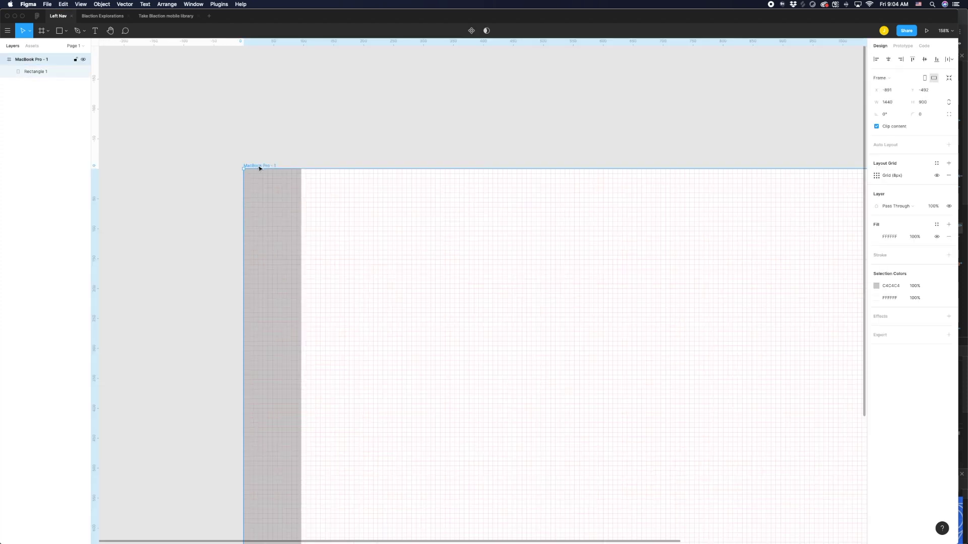
key(super+v)
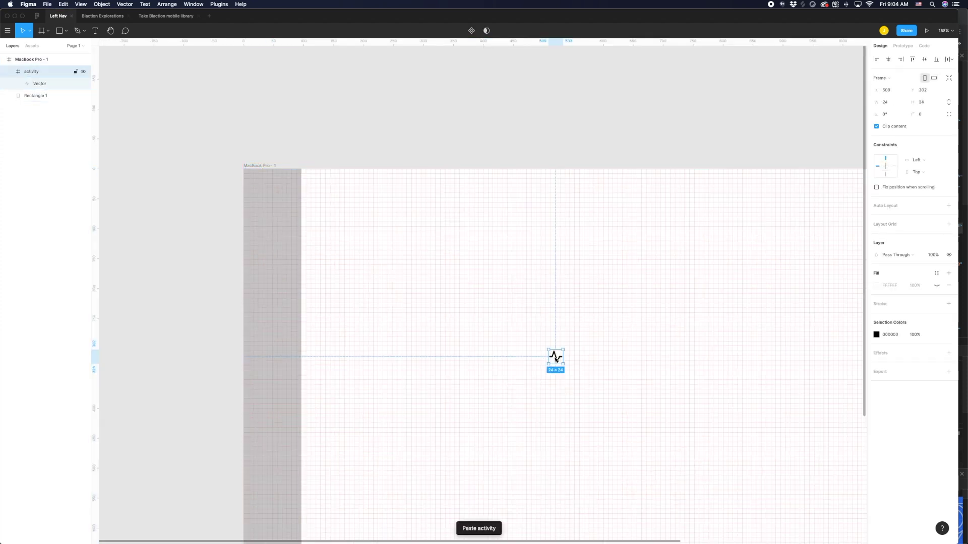
drag(556, 358, 270, 314)
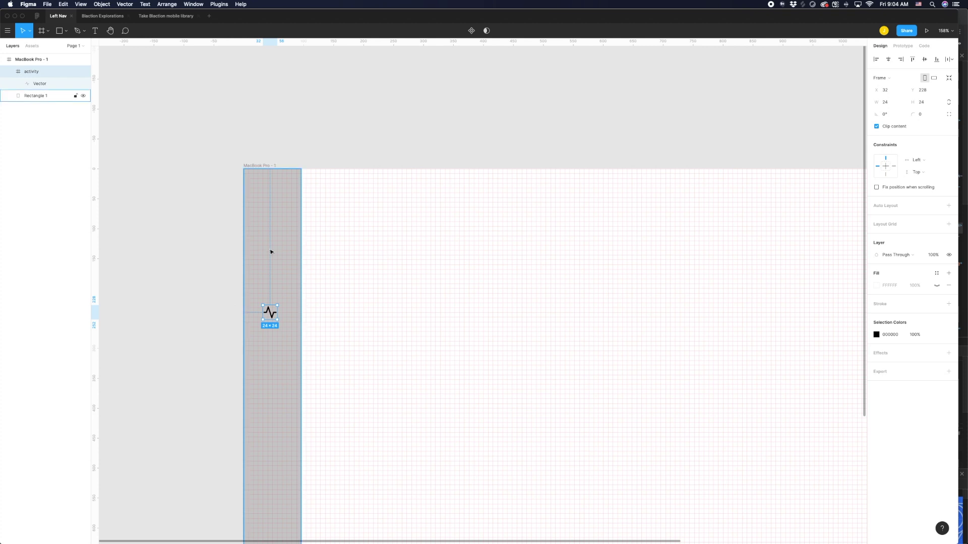
click(196, 291)
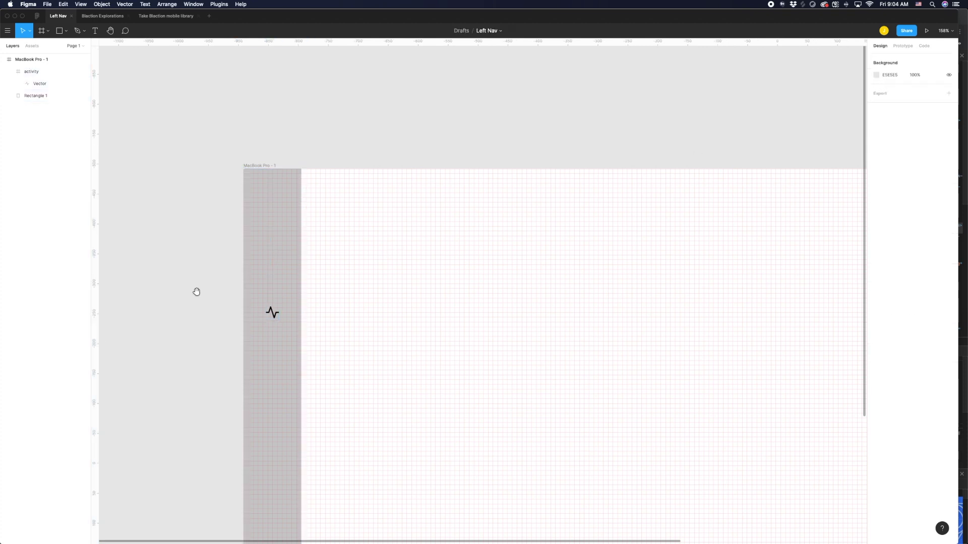
drag(196, 292, 188, 207)
scroll(234, 226, up, 5)
Step: Nudge the activity icon up 4px from Y 228 to Y 224, centered in the 96px nav
click(320, 230)
scroll(320, 231, up, 10)
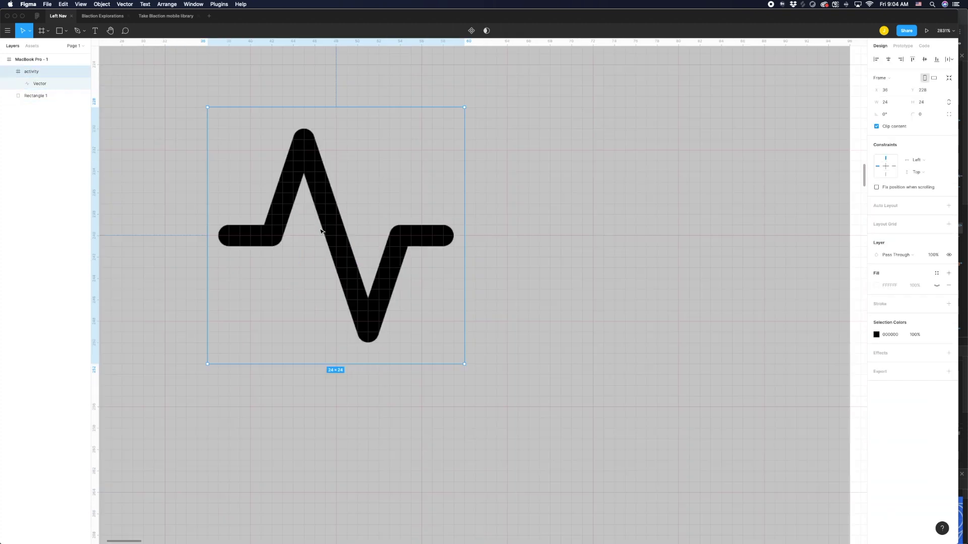
scroll(321, 231, down, 8)
key(Up)
key(Up)
key(Up)
key(Up)
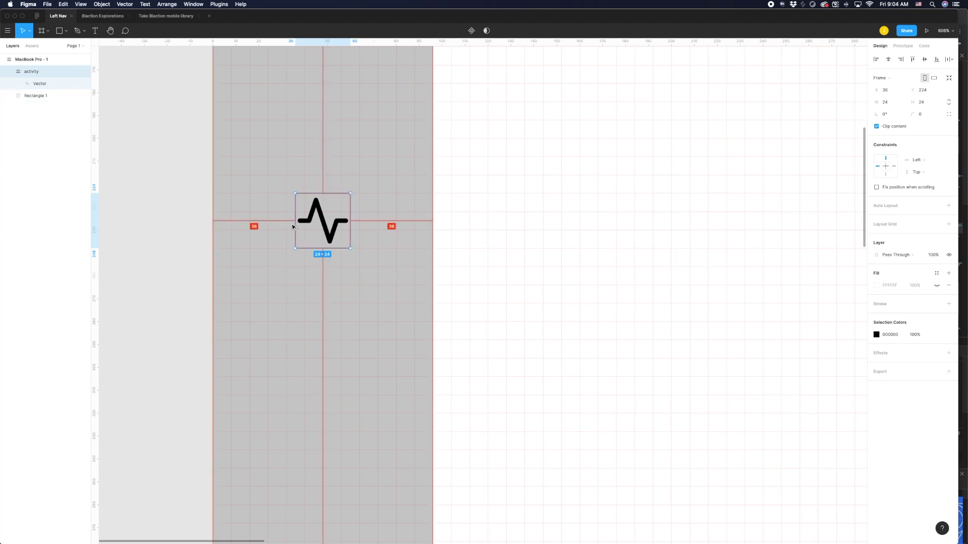
click(160, 158)
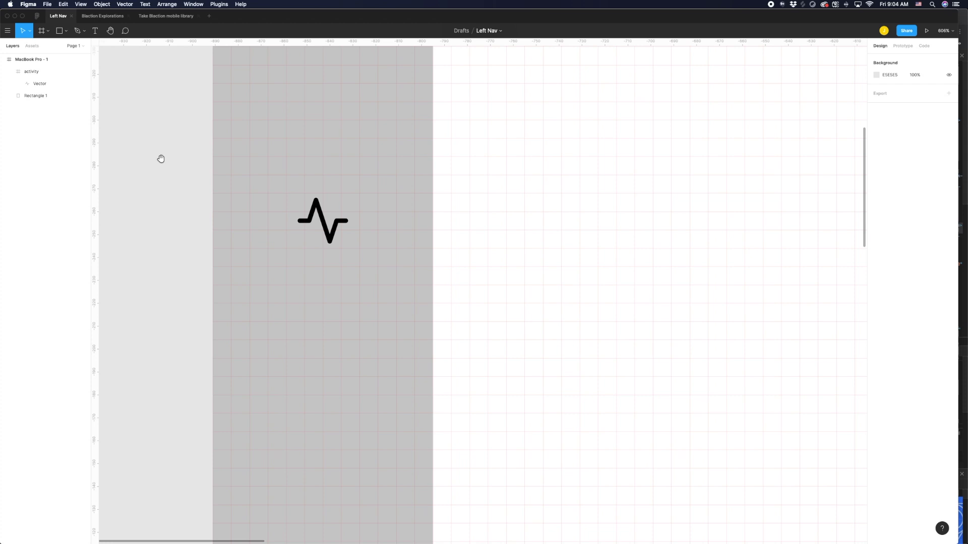
scroll(164, 227, up, 3)
scroll(167, 252, down, 5)
scroll(151, 257, up, 3)
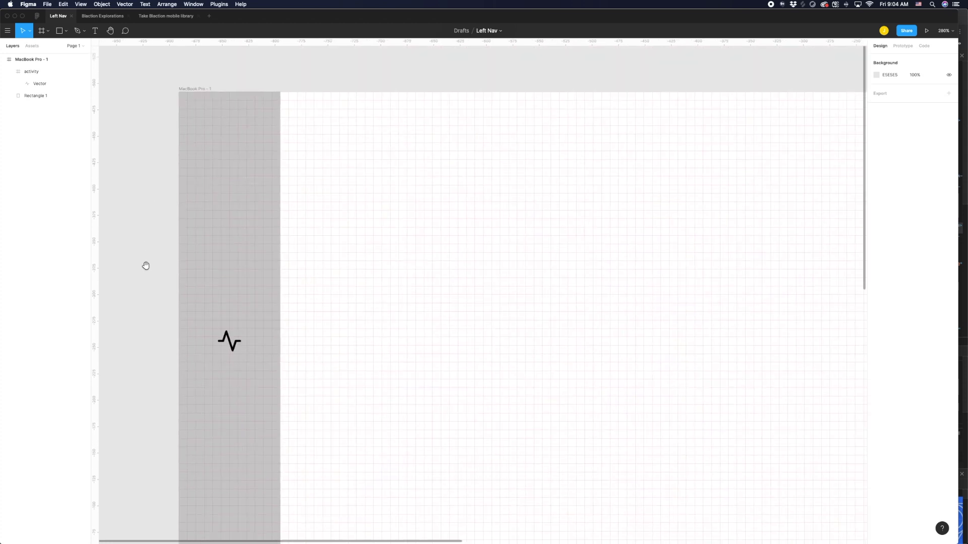
Step: Inspect the MacBook Pro - 1 frame's layout grid settings and the activity icon's position
click(203, 89)
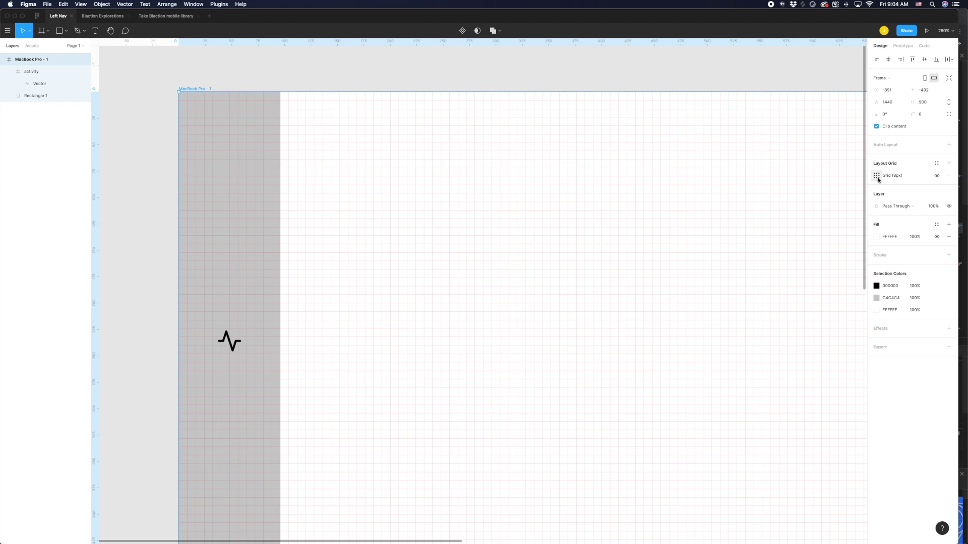
click(877, 178)
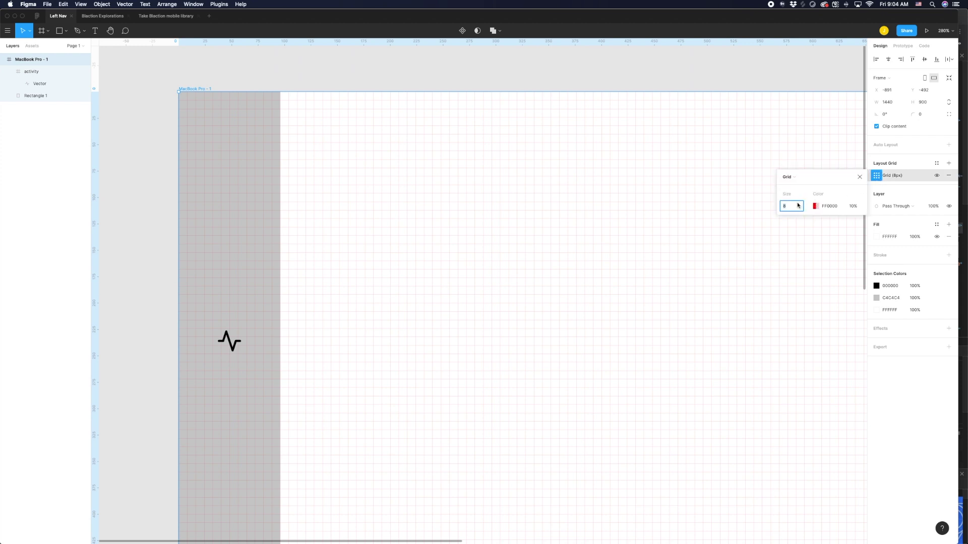
click(138, 311)
scroll(241, 280, down, 3)
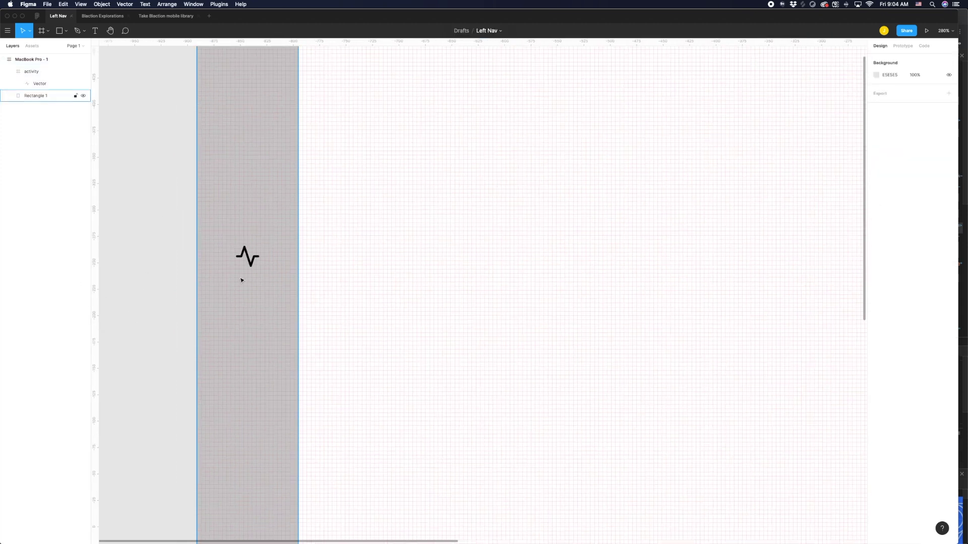
scroll(241, 280, up, 5)
scroll(252, 212, down, 4)
click(250, 207)
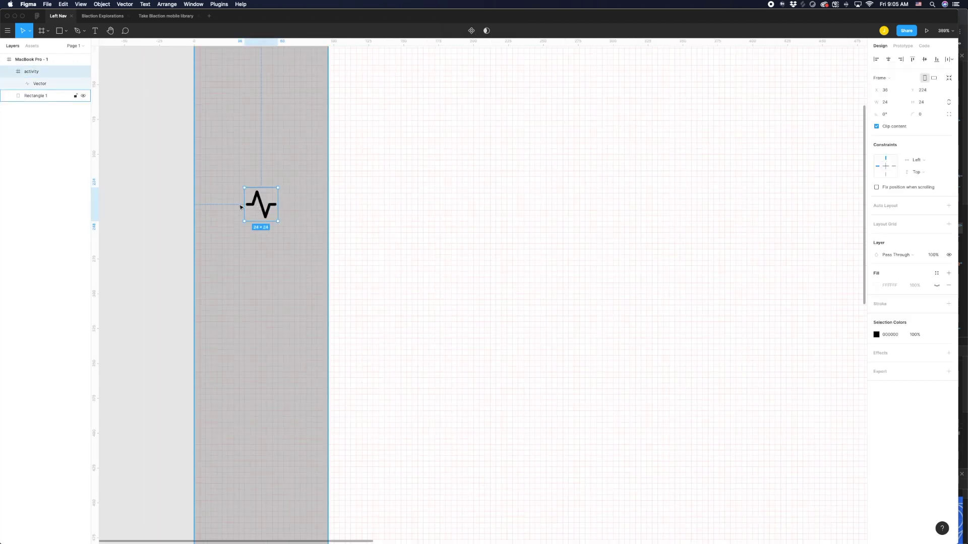
scroll(241, 207, up, 2)
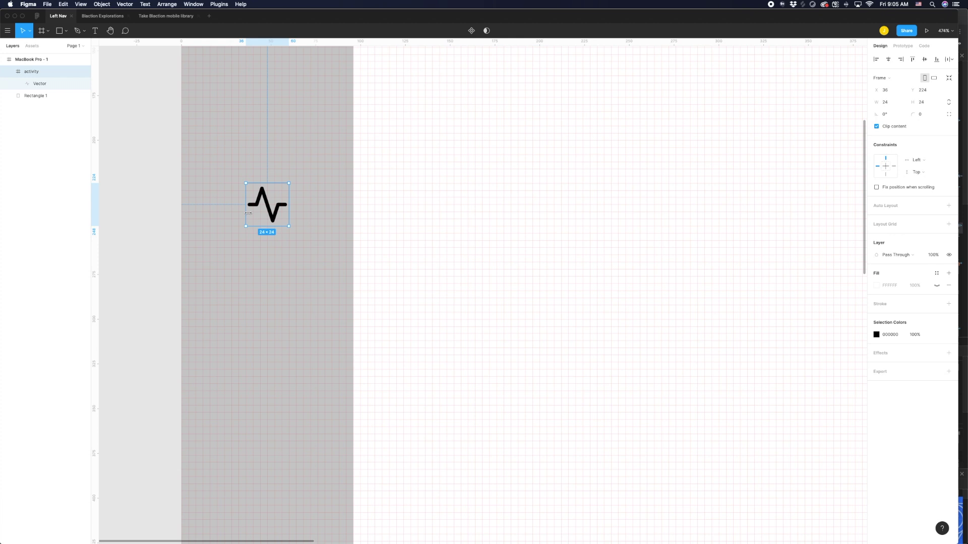
scroll(246, 211, up, 1)
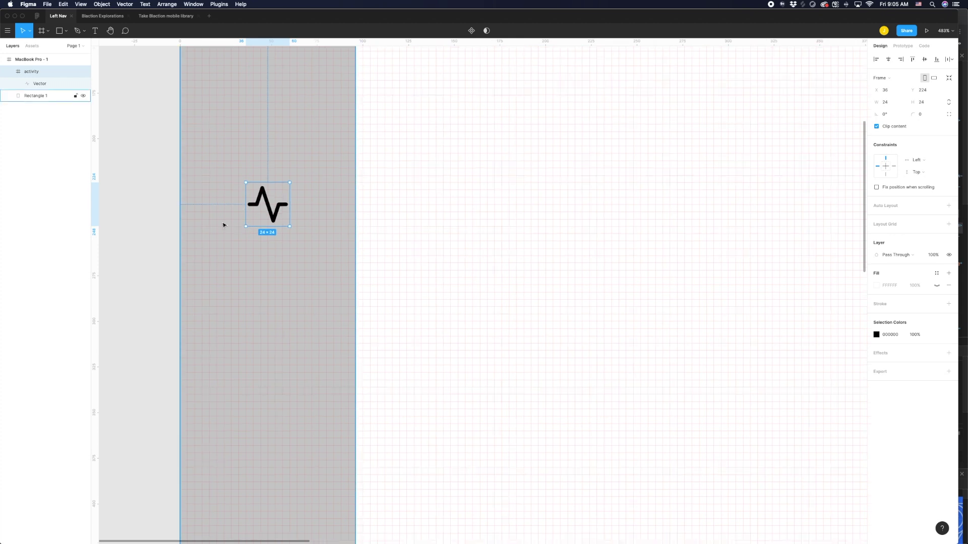
click(145, 177)
drag(145, 173, 145, 254)
scroll(160, 299, down, 3)
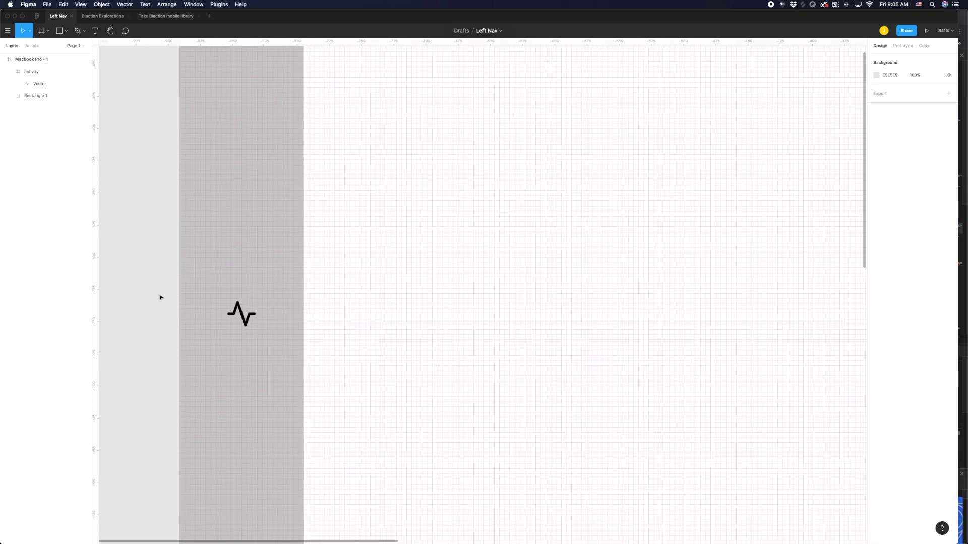
scroll(146, 327, up, 3)
Step: Enter 8 as the MacBook Pro - 1 frame's layout grid size
click(283, 131)
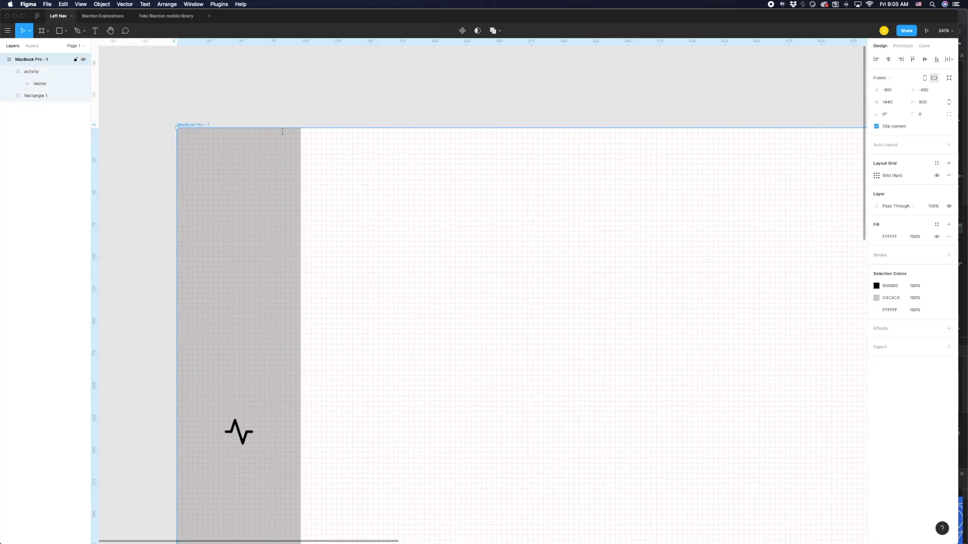
click(876, 176)
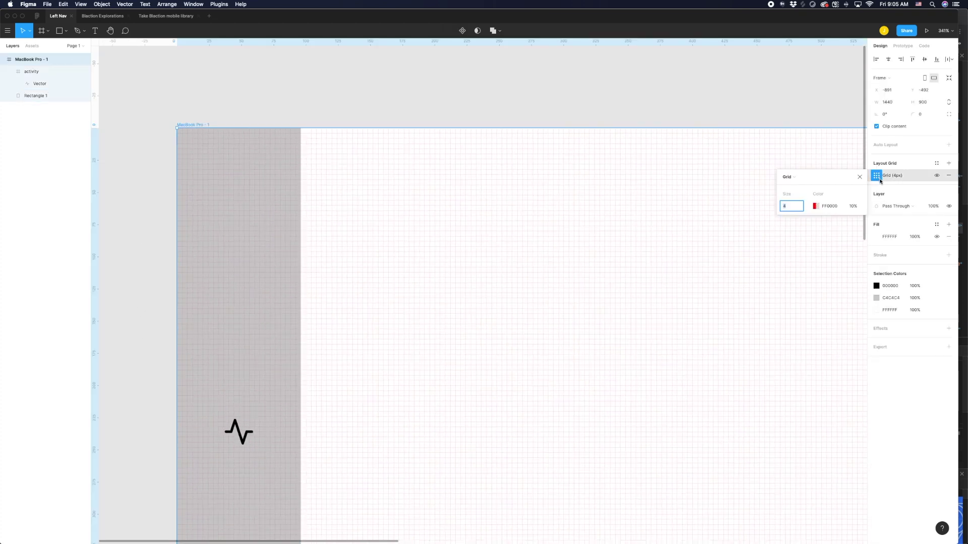
click(796, 206)
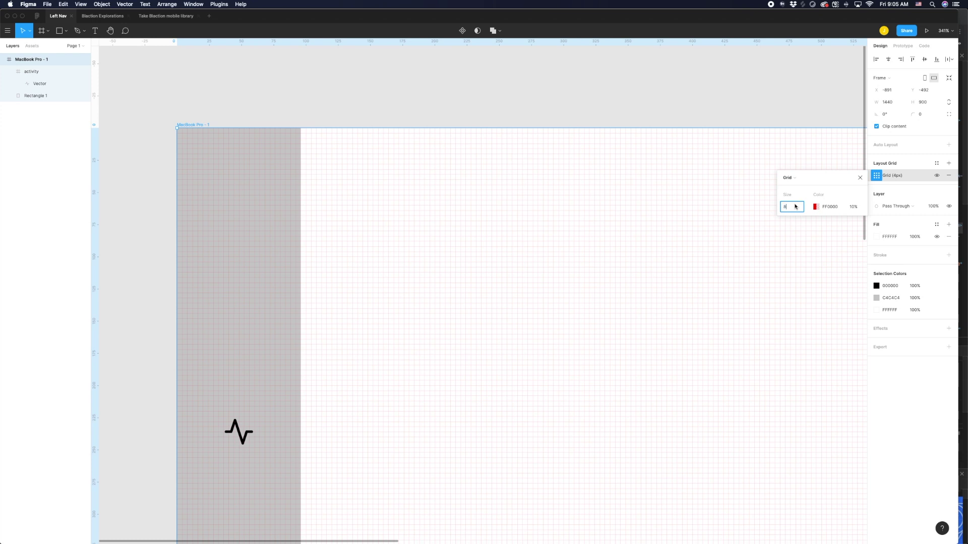
text(8)
key(Return)
click(408, 93)
scroll(352, 146, down, 1)
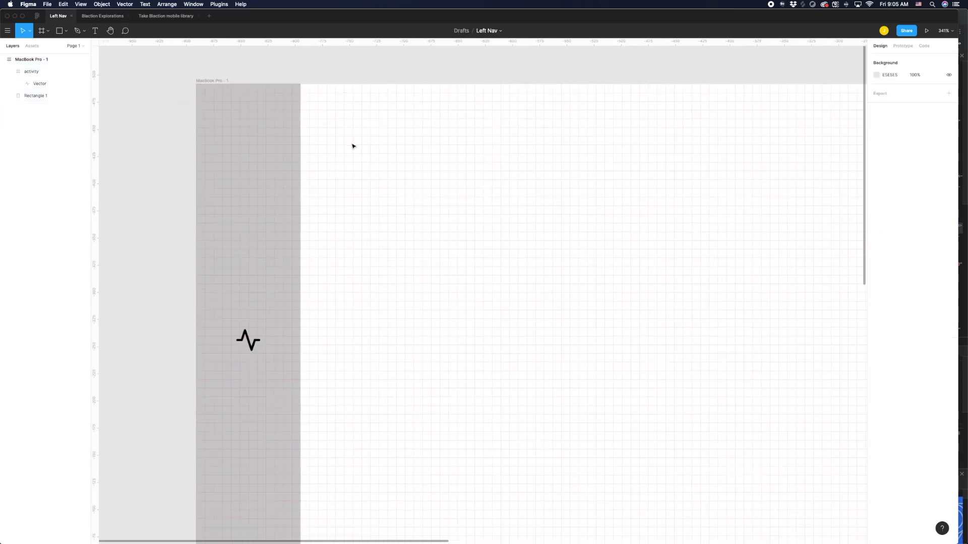
scroll(353, 146, down, 3)
scroll(256, 214, down, 1)
Step: Delete the activity icon from the frame
click(270, 233)
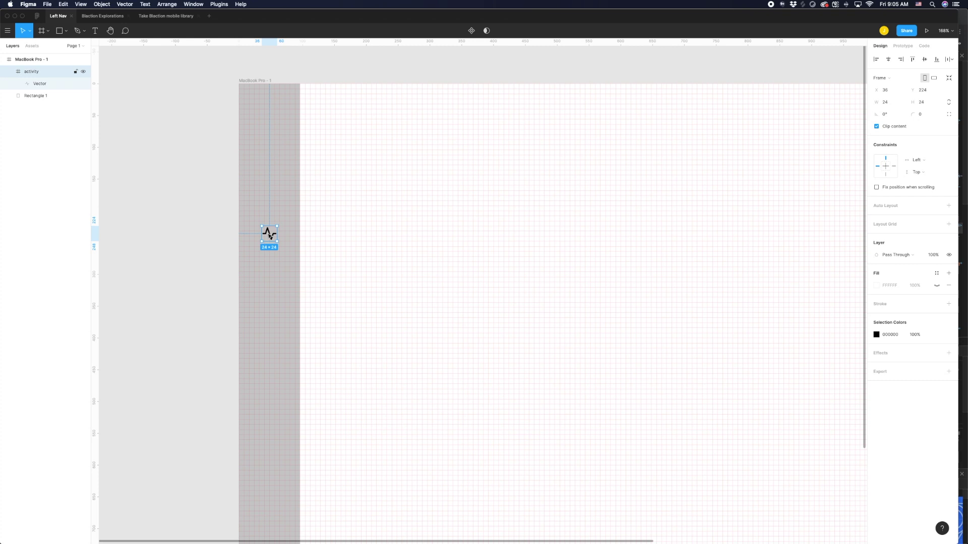
key(Delete)
scroll(97, 181, right, 4)
scroll(246, 212, down, 2)
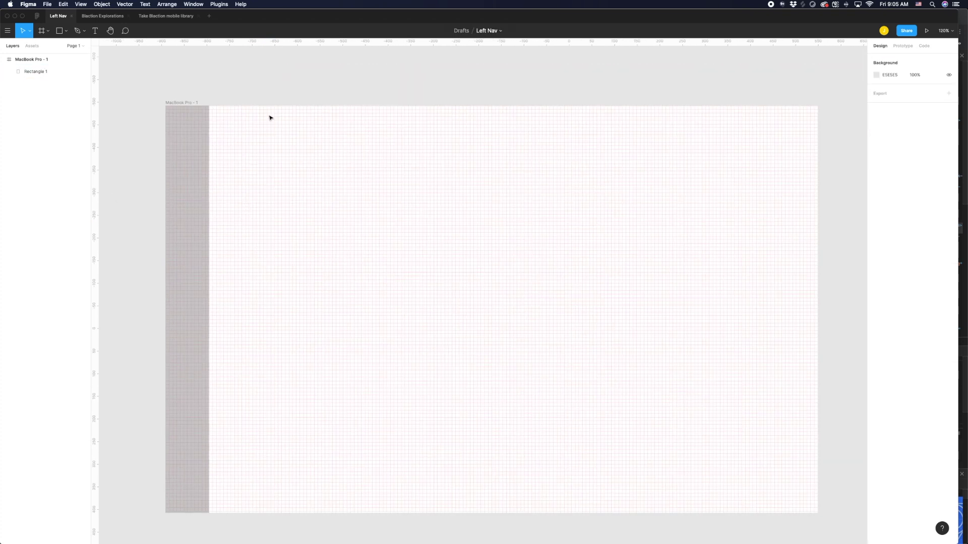
scroll(214, 93, right, 3)
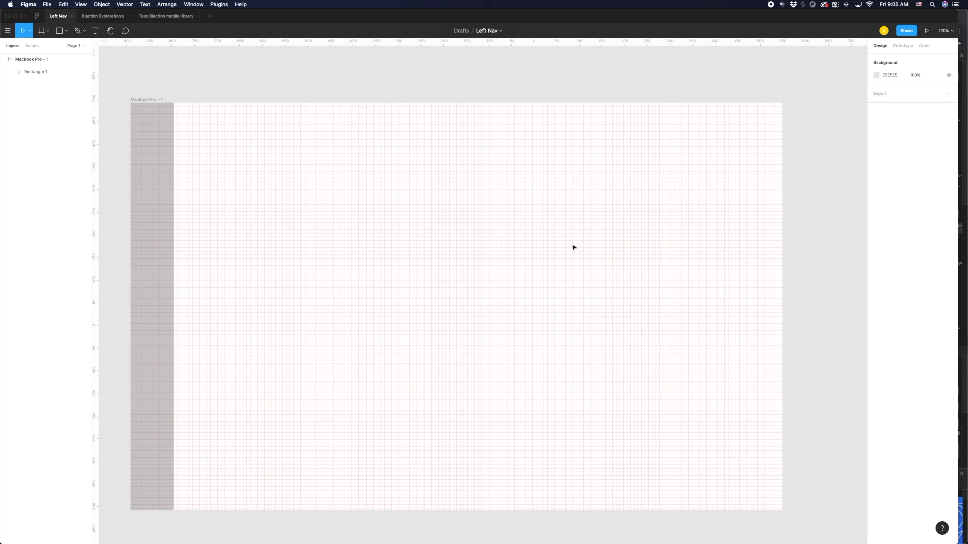
scroll(327, 78, left, 2)
scroll(328, 79, down, 1)
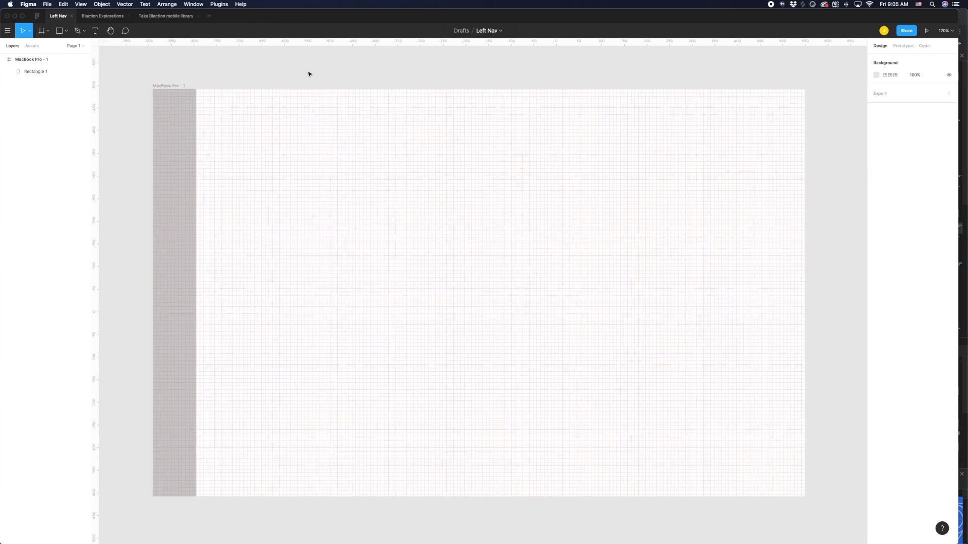
Step: Add a second layout grid to MacBook Pro - 1 as Columns with a count of 12
click(176, 86)
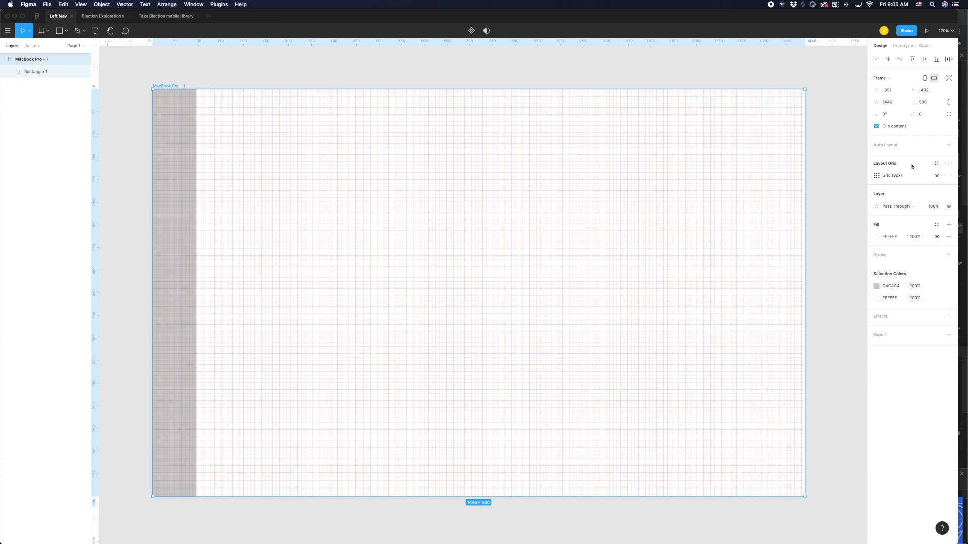
click(949, 163)
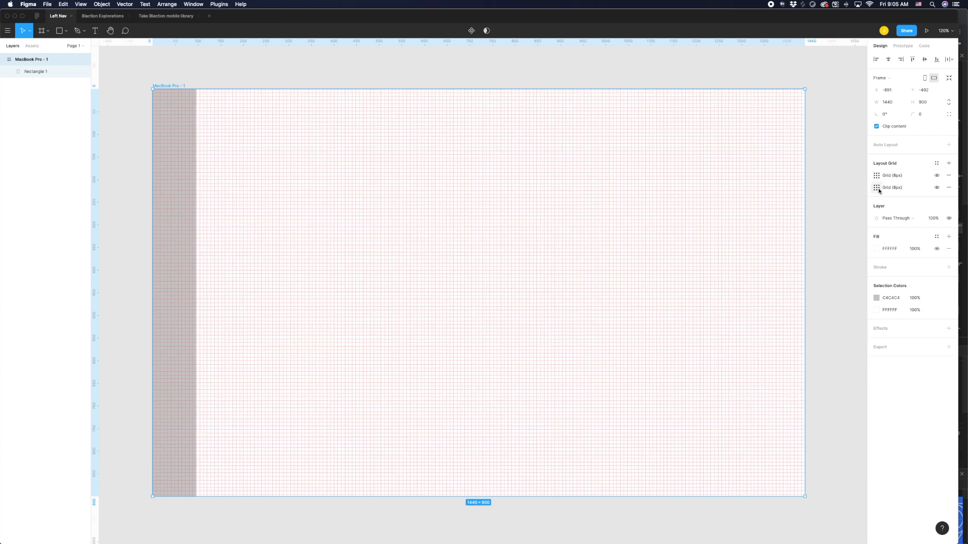
click(878, 189)
click(788, 190)
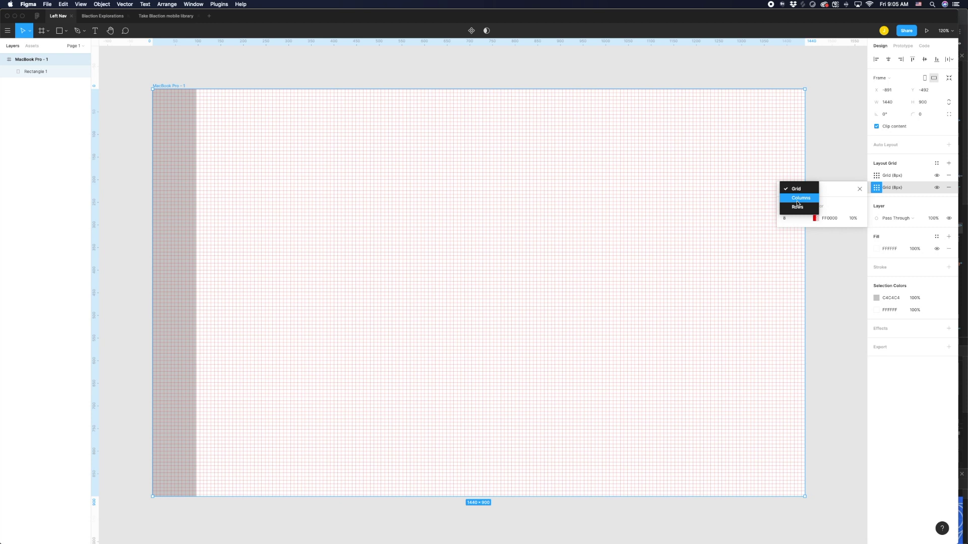
click(797, 200)
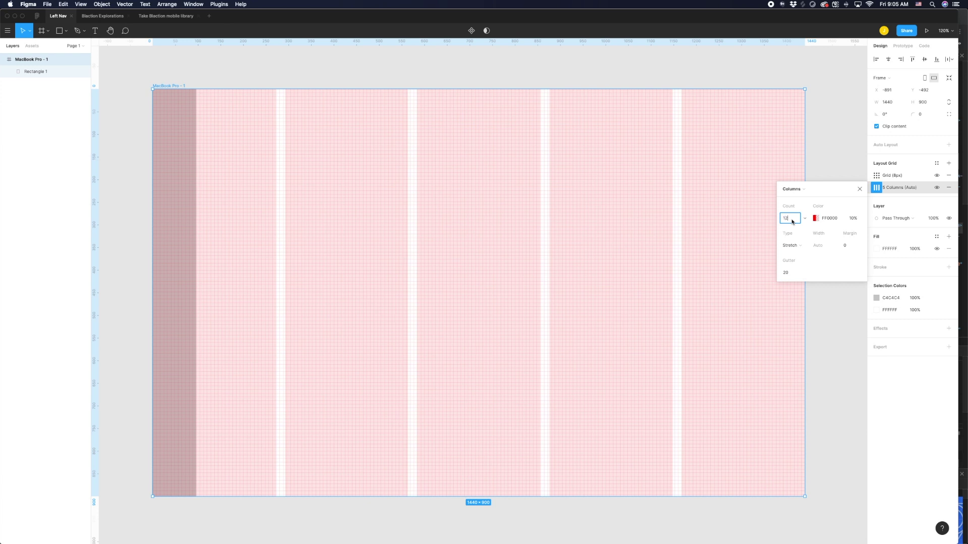
key(Return)
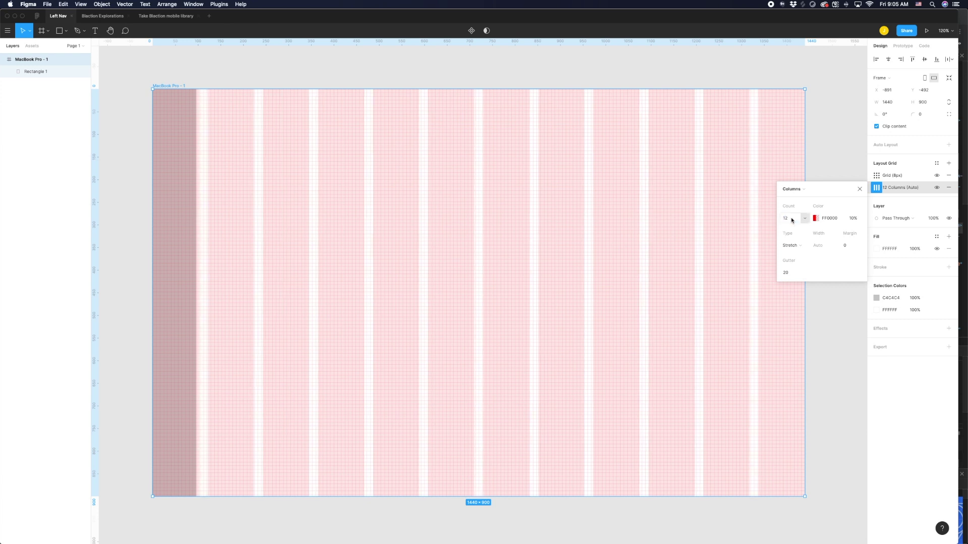
click(498, 192)
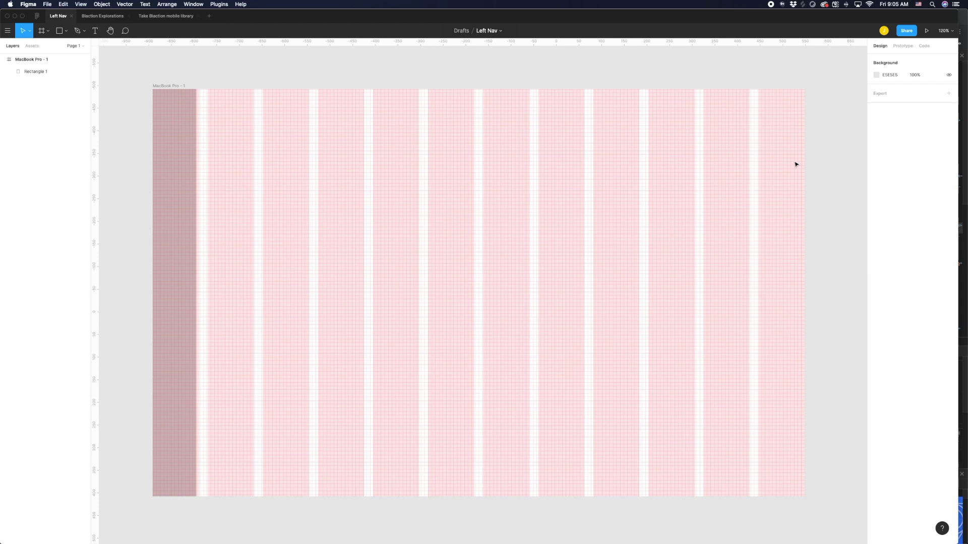
click(172, 87)
click(222, 74)
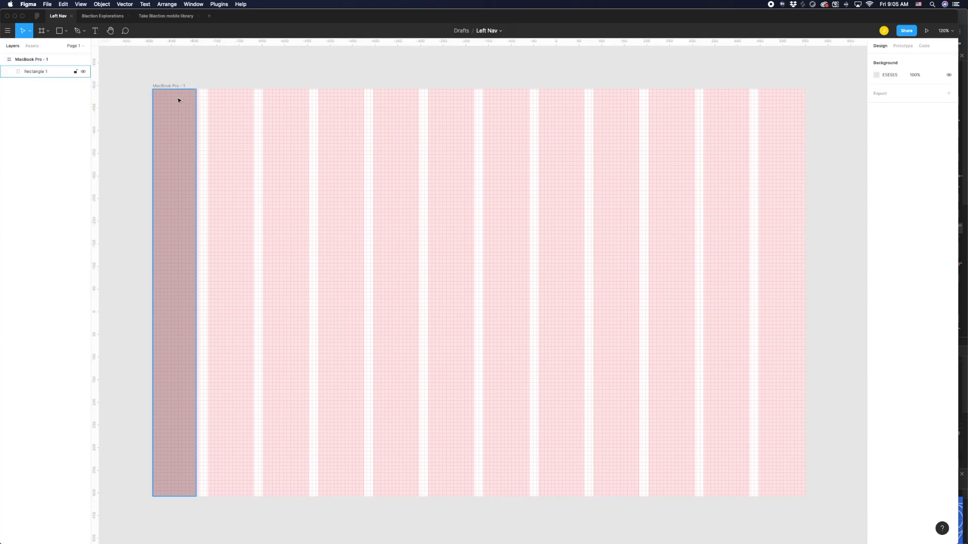
scroll(179, 96, down, 3)
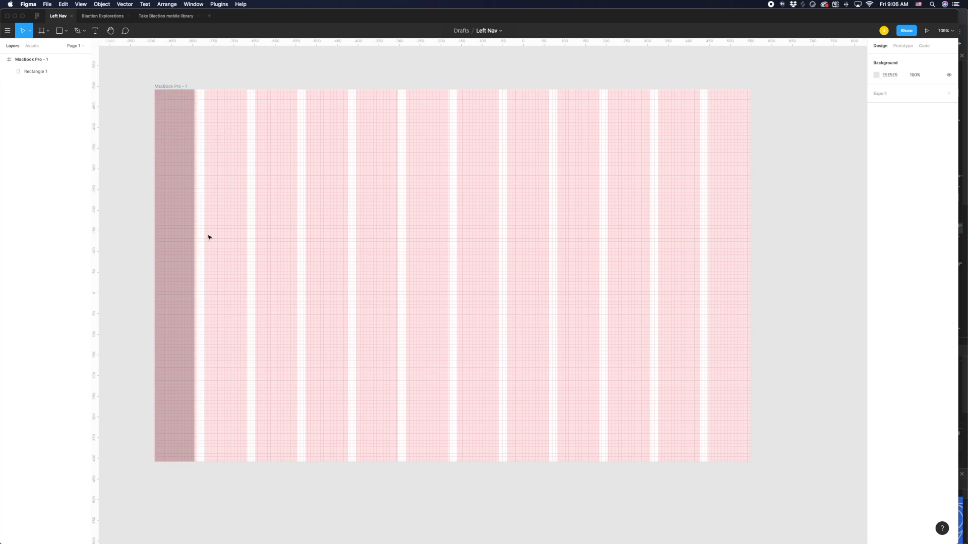
Step: Set the 12-column grid's type to Left and raise its offset to 144 with Shift+Up
click(235, 93)
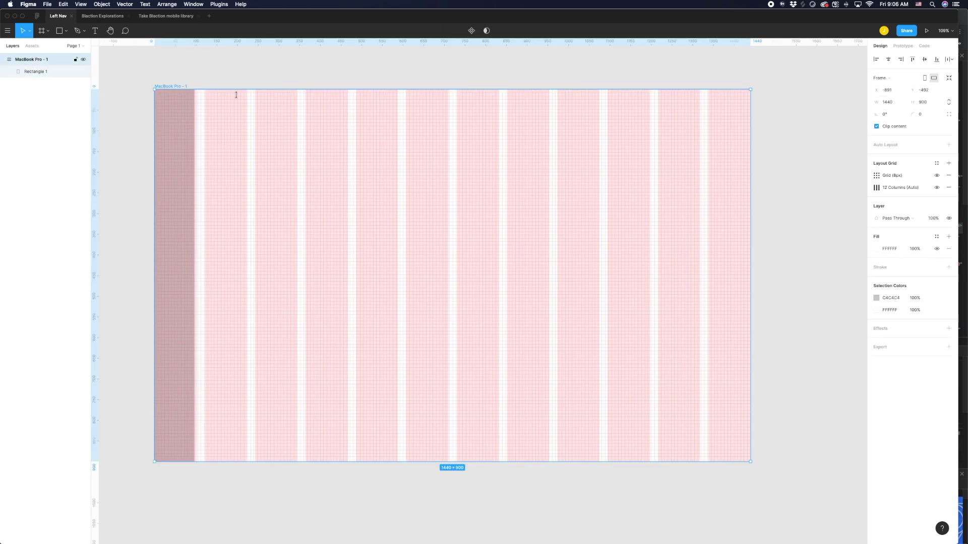
click(878, 188)
click(801, 247)
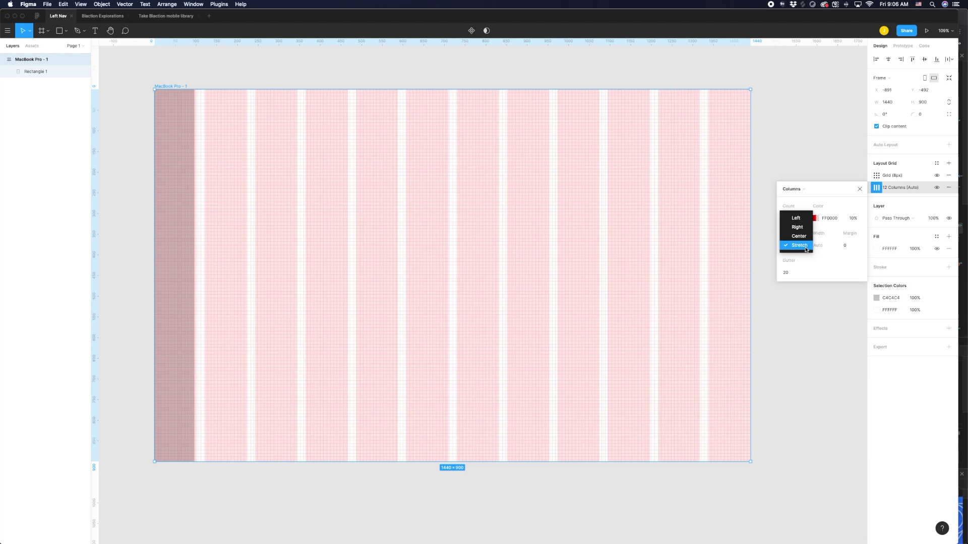
click(803, 218)
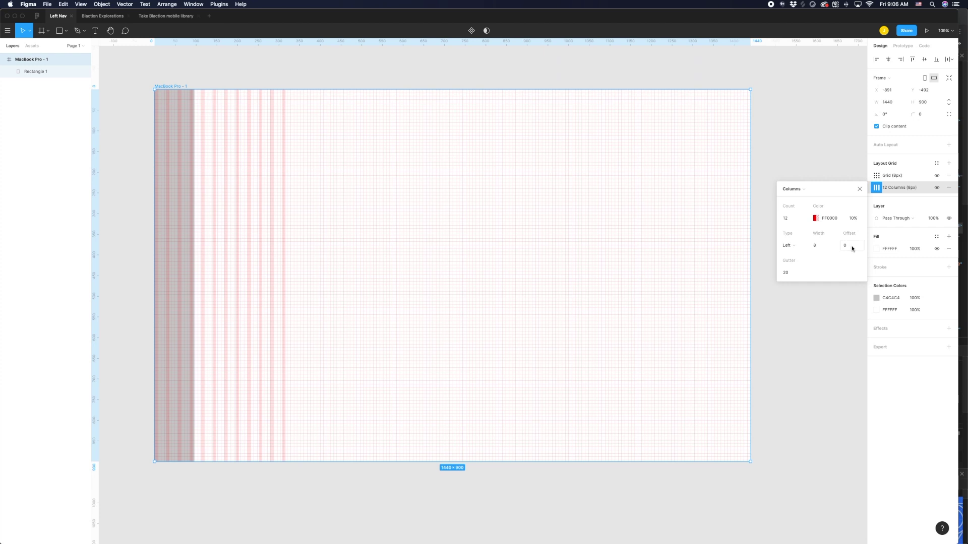
click(845, 245)
key(shift+Up)
key(shift+Up)
key(shift+Up)
key(shift+Up)
key(shift+Up)
key(shift+Up)
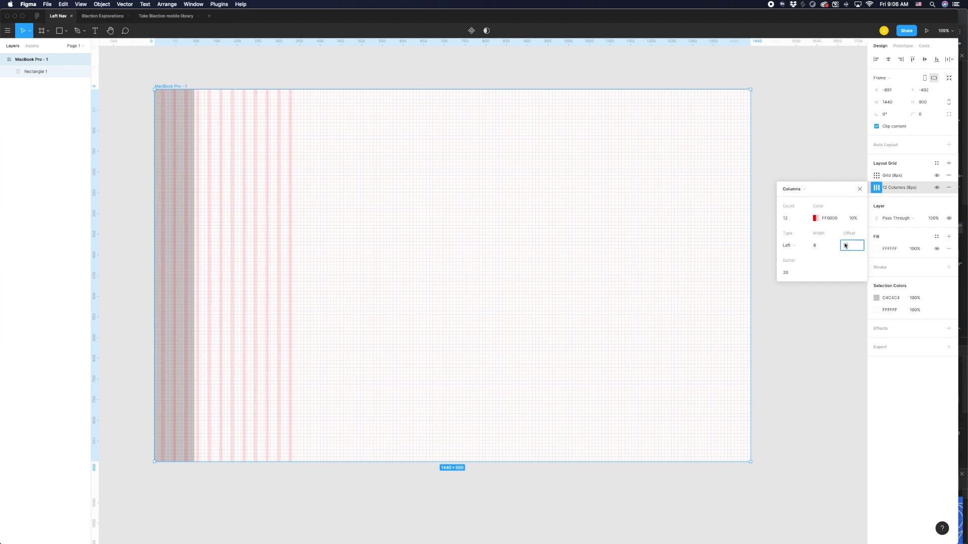
key(shift+Up)
key(shift+Up)
key(shift+Up)
key(shift+Up)
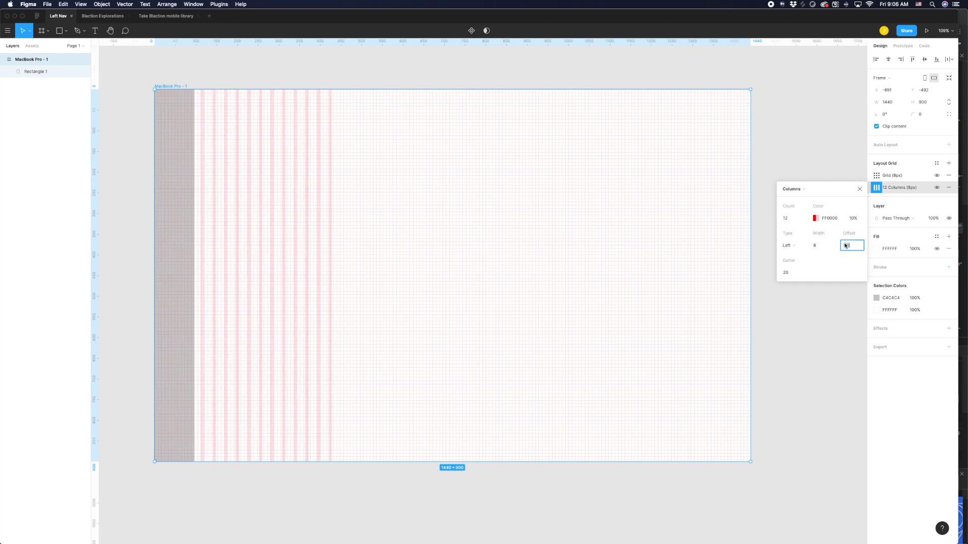
scroll(310, 224, up, 3)
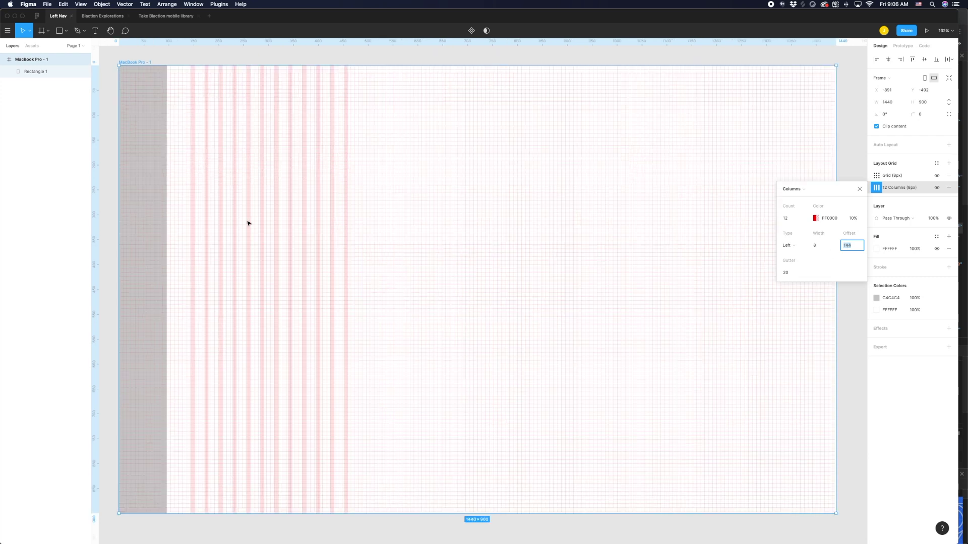
scroll(222, 200, down, 2)
click(154, 170)
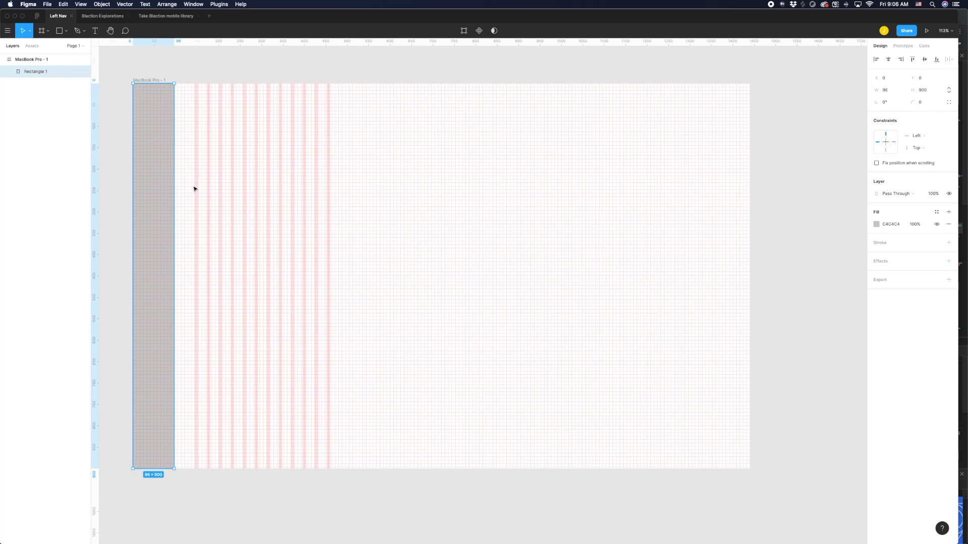
Step: Draw a 56×28 spacer rectangle at x 96, y 204, beside the gray nav
scroll(190, 185, up, 3)
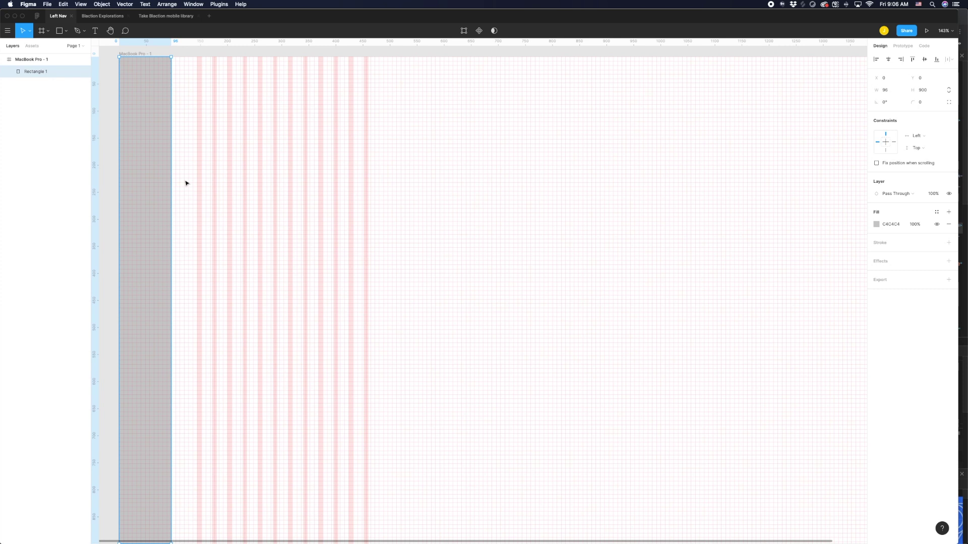
key(r)
drag(171, 167, 202, 186)
scroll(201, 184, down, 5)
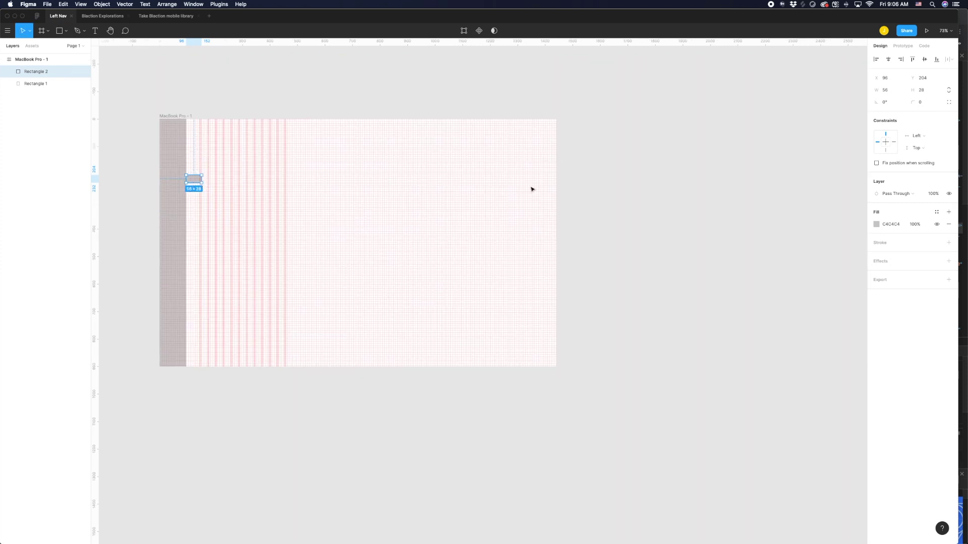
scroll(201, 183, up, 2)
scroll(197, 166, up, 2)
scroll(194, 180, up, 2)
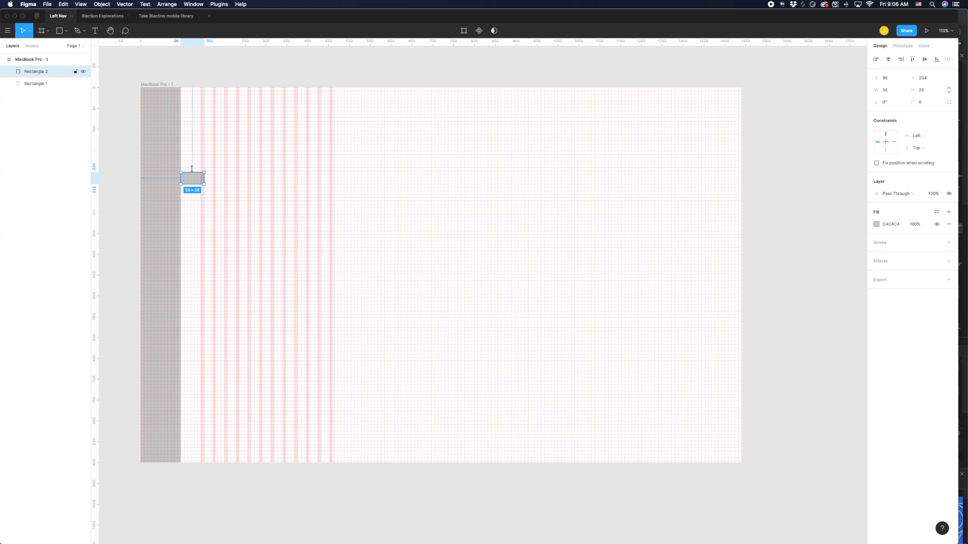
Step: Raise the 12-column grid's offset from 144 to 152
click(166, 85)
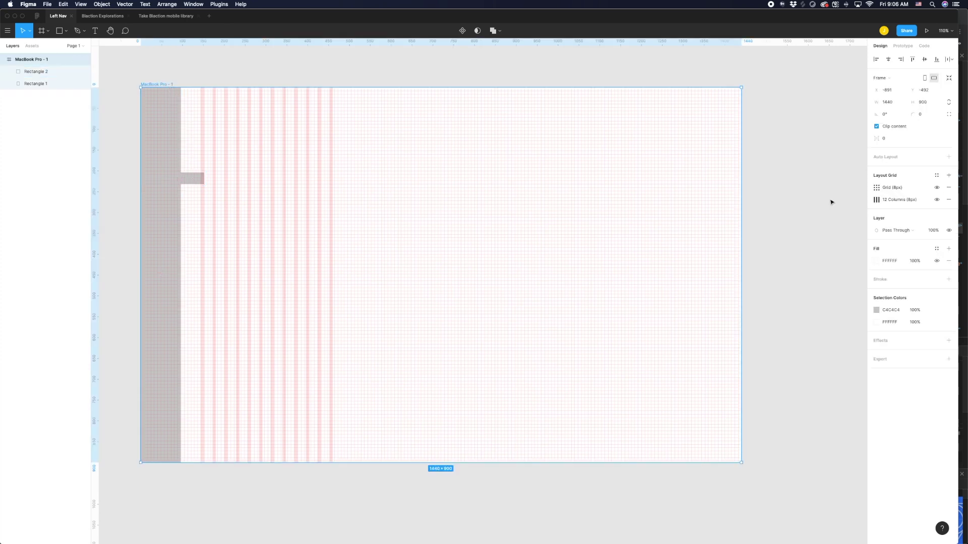
click(876, 200)
click(849, 257)
scroll(207, 194, up, 5)
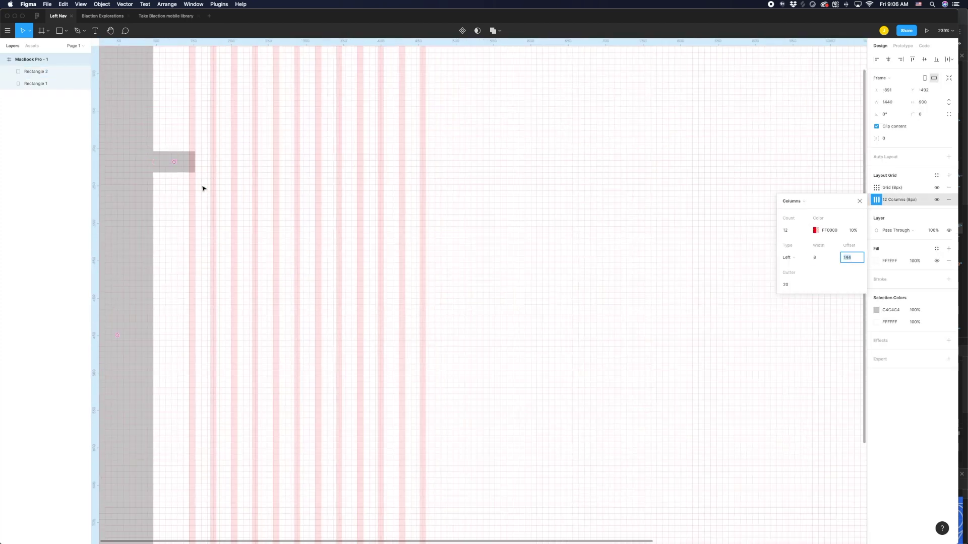
key(Up)
key(Up)
key(Up)
key(Up)
key(Up)
key(Up)
key(Up)
key(Up)
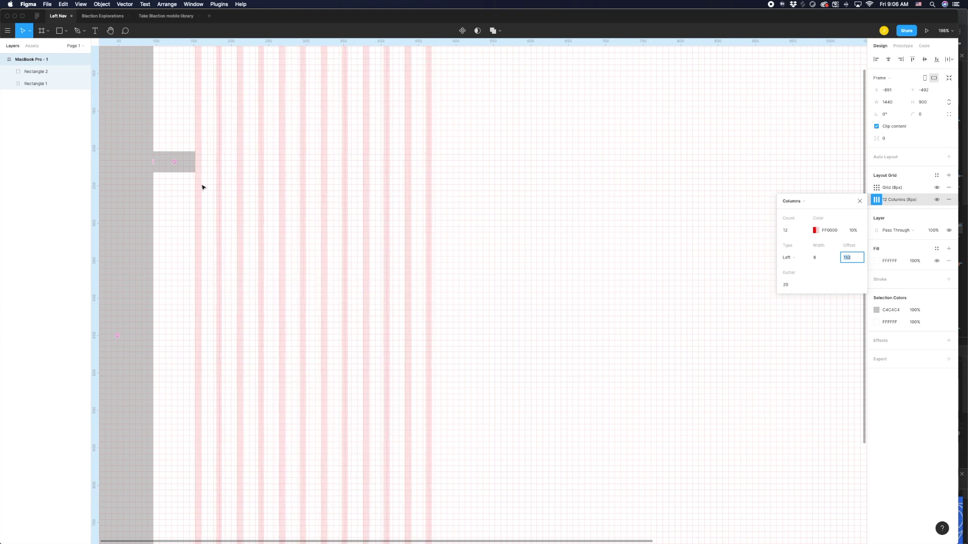
scroll(200, 159, up, 2)
Step: Check the spacer rectangle's 56px size against the new offset and reselect the frame
click(193, 164)
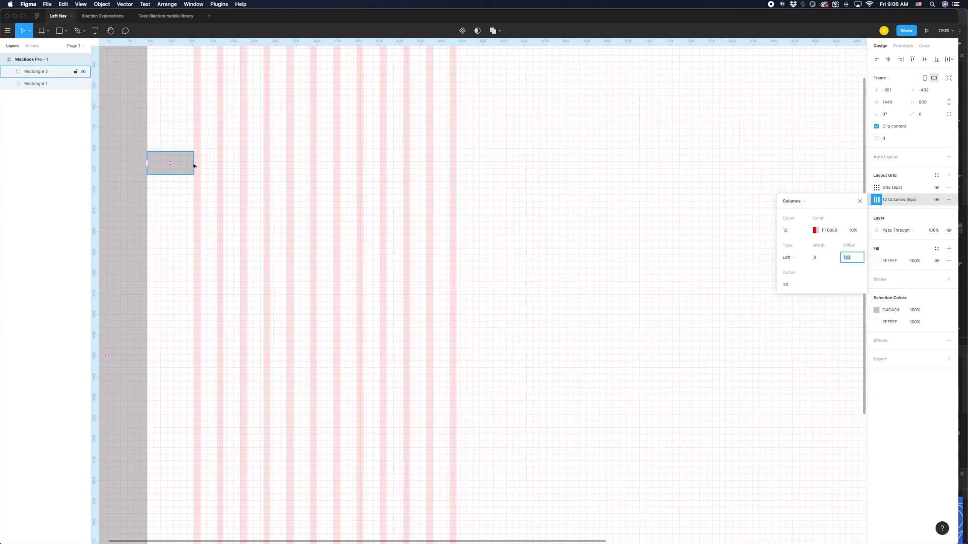
click(188, 164)
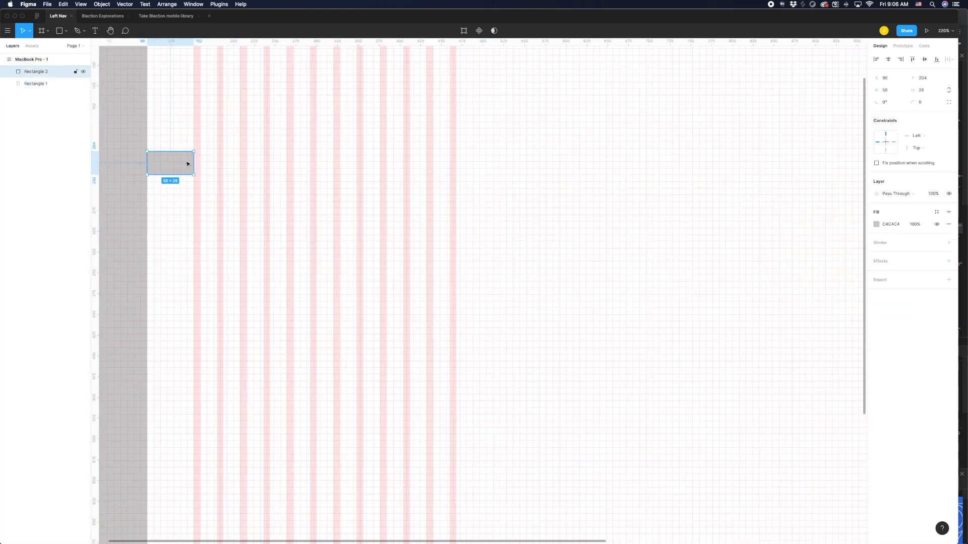
scroll(189, 163, down, 8)
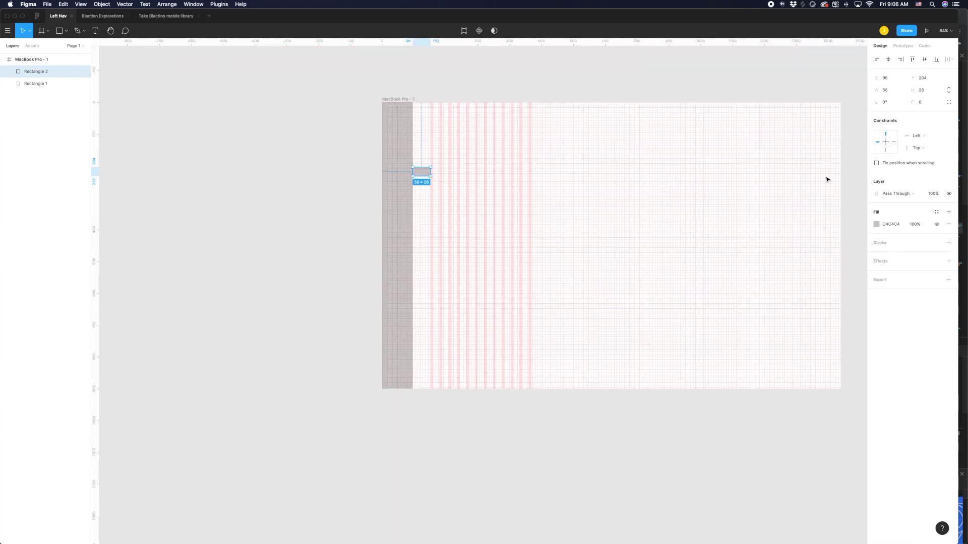
scroll(583, 99, right, 5)
scroll(264, 146, up, 2)
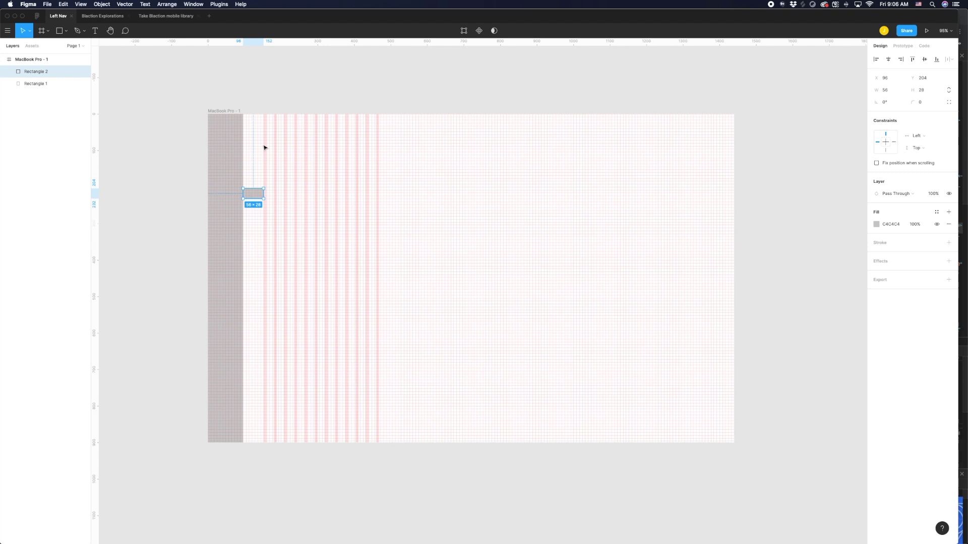
click(234, 115)
Step: Set the column grid's gutter to 24 and step the column width up to 80
click(876, 200)
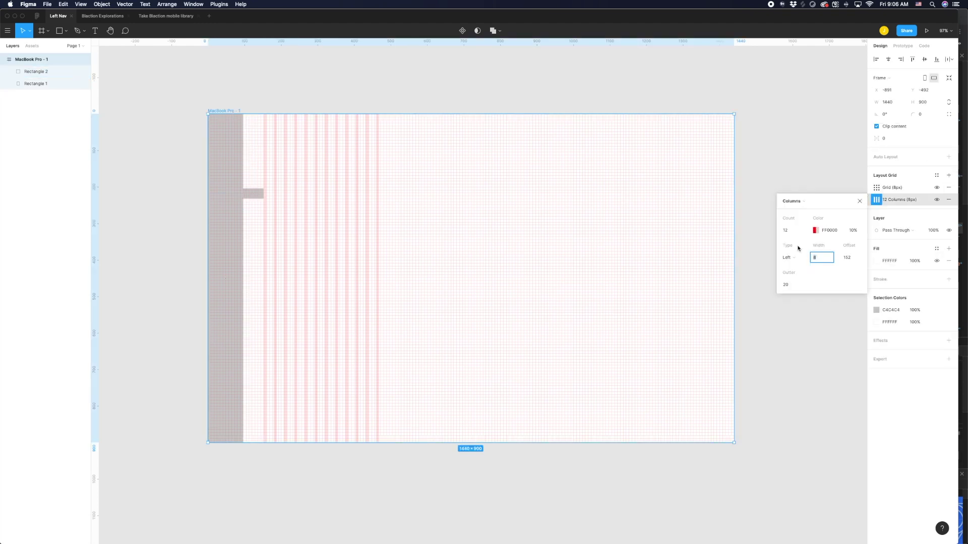
click(816, 258)
scroll(806, 260, up, 2)
scroll(811, 266, down, 1)
click(789, 285)
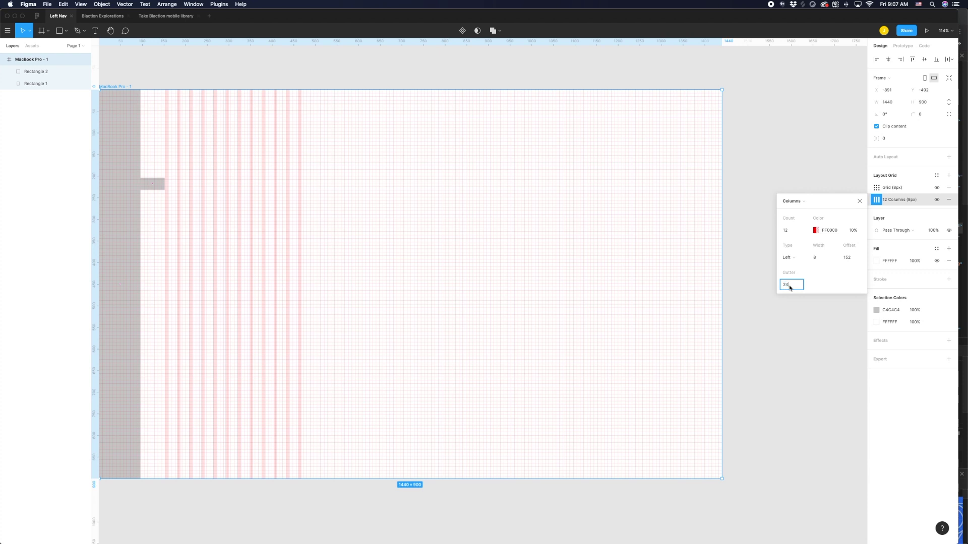
text(24)
key(Return)
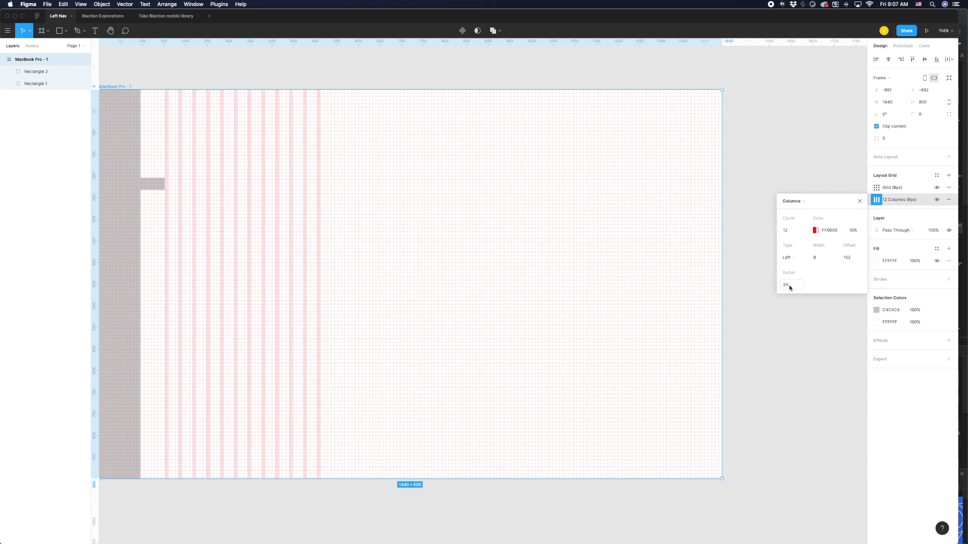
click(821, 258)
key(Up)
key(Up)
key(Up)
key(Up)
key(Up)
key(Up)
key(Up)
key(Up)
key(Up)
key(Up)
key(Up)
key(Up)
key(Up)
key(Up)
key(Up)
key(Up)
key(Up)
key(Up)
key(Up)
key(Up)
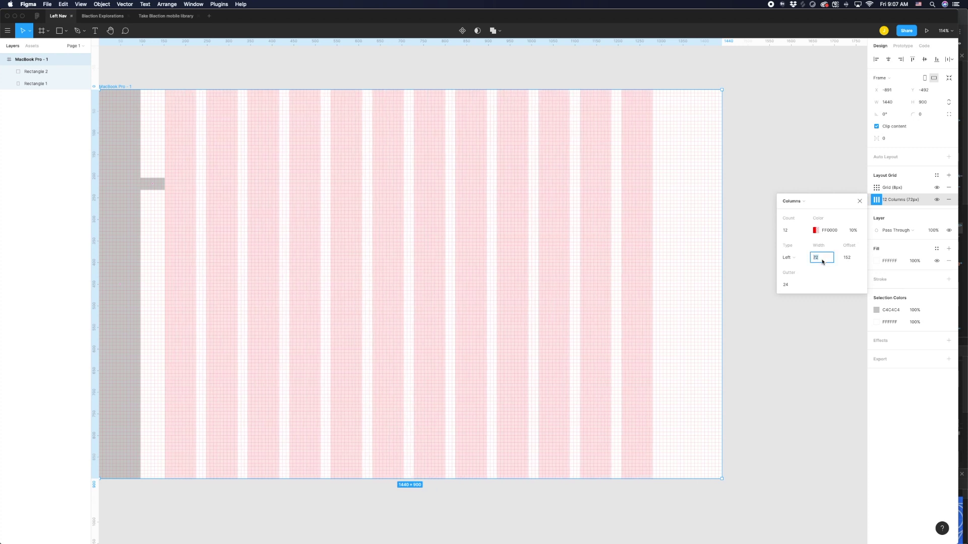
key(Up)
key(Up)
key(Up)
key(Up)
key(Up)
key(Up)
key(Up)
key(Up)
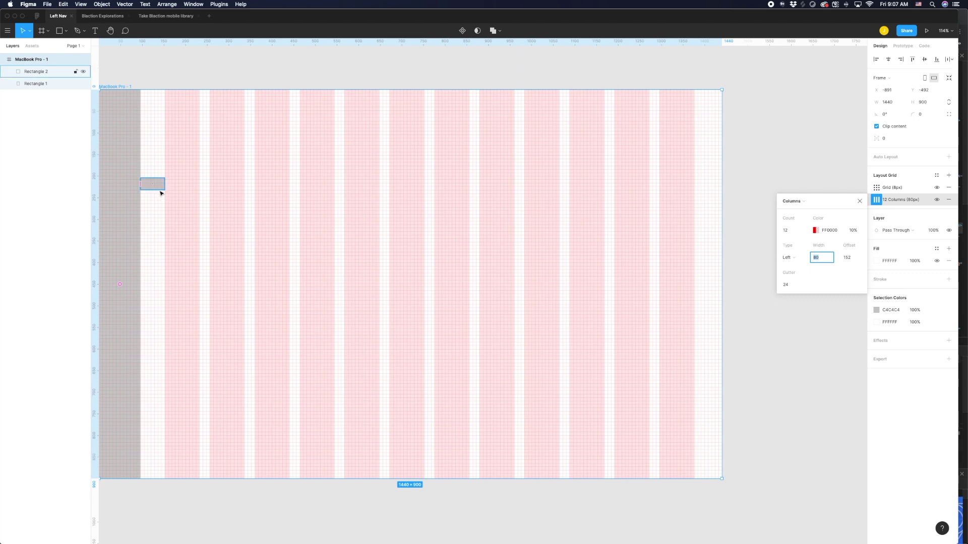
Step: Duplicate the gray spacer to the frame's right edge at x 1384, y 240
drag(159, 195, 218, 190)
drag(281, 183, 717, 201)
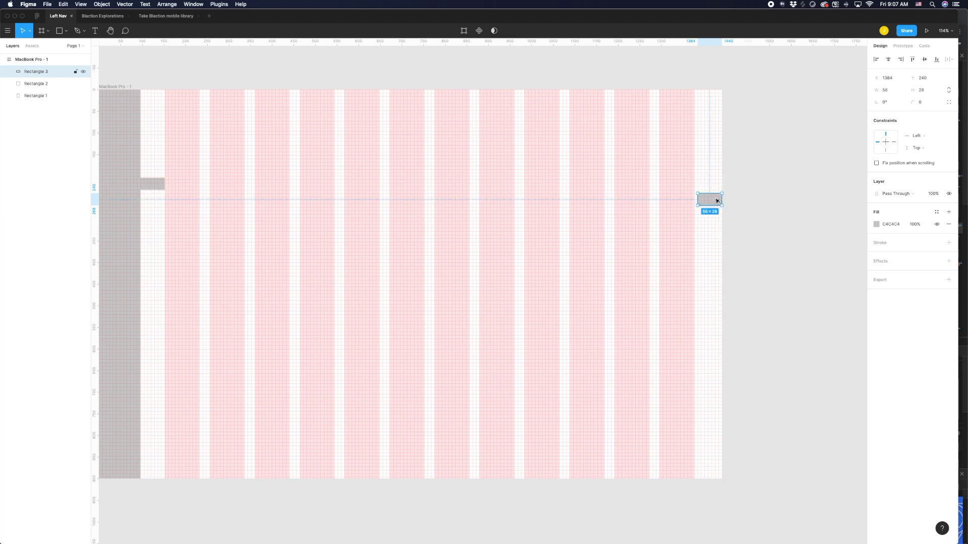
scroll(221, 169, up, 3)
scroll(222, 167, down, 1)
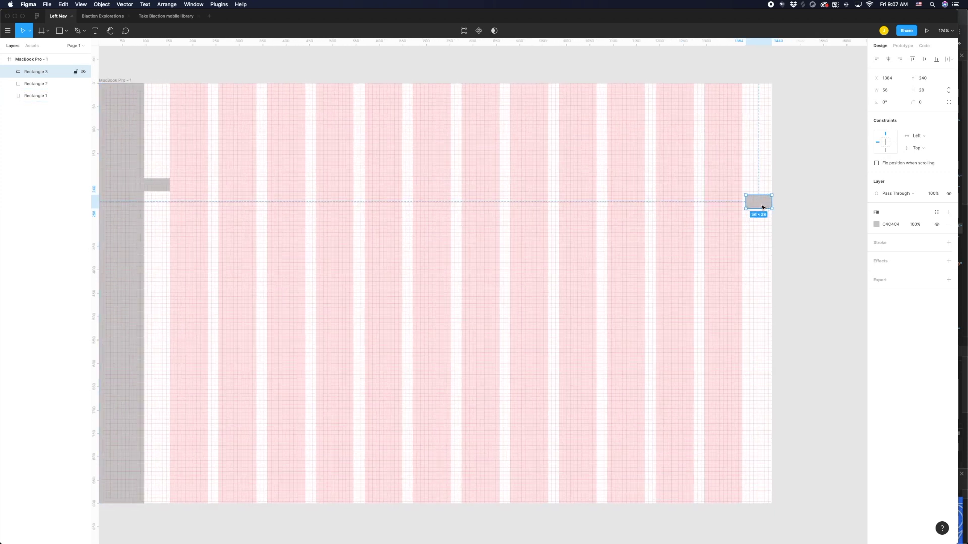
Step: Try a column width of 81, then set it back to 80
click(127, 83)
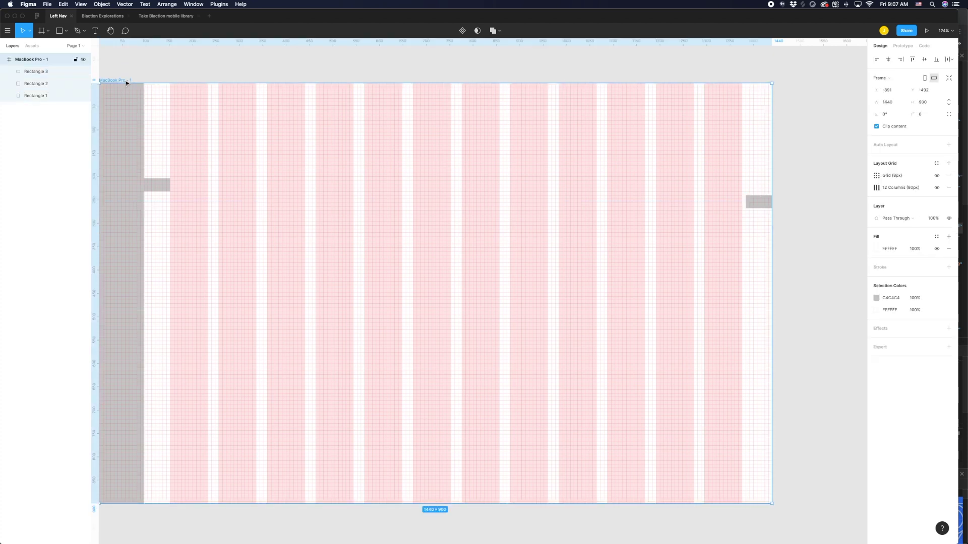
click(875, 188)
click(822, 245)
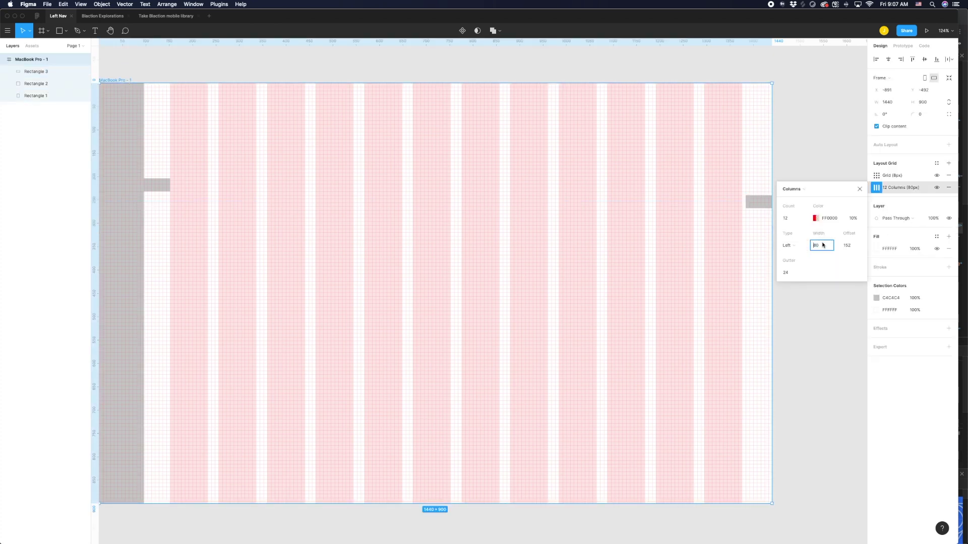
key(Up)
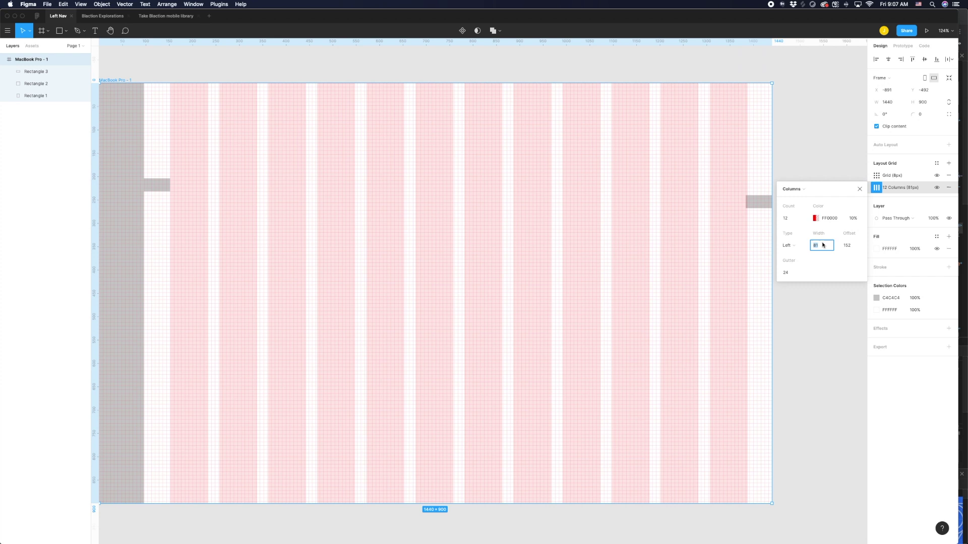
scroll(696, 225, up, 6)
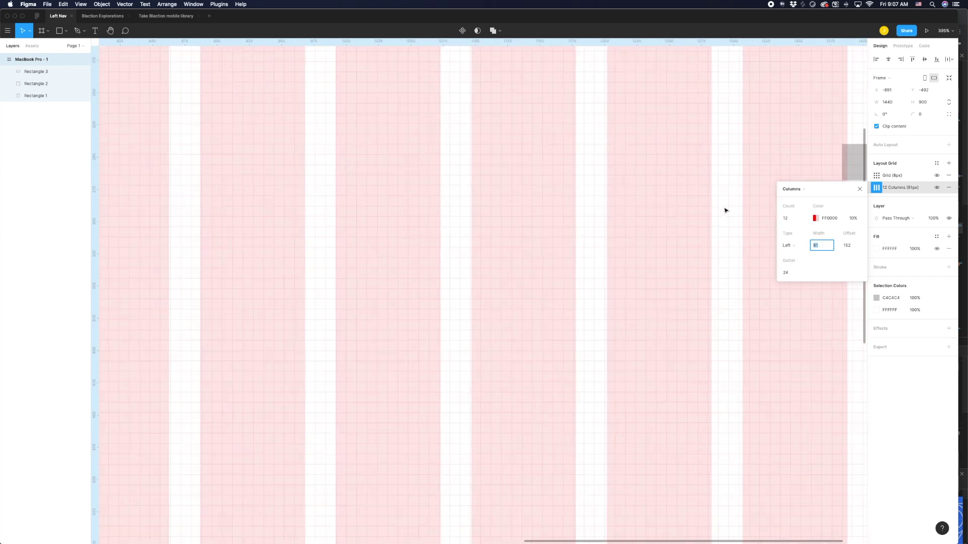
scroll(637, 192, up, 2)
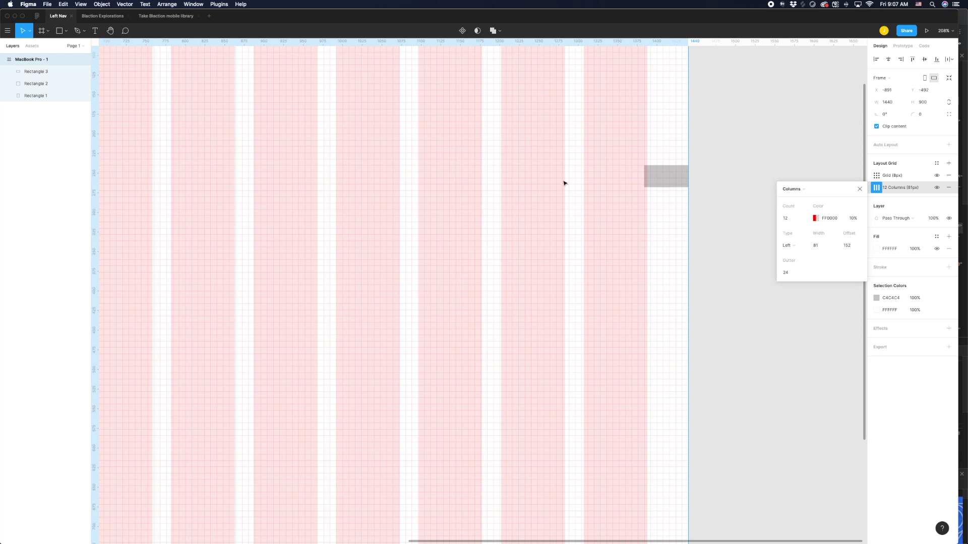
click(822, 247)
key(Down)
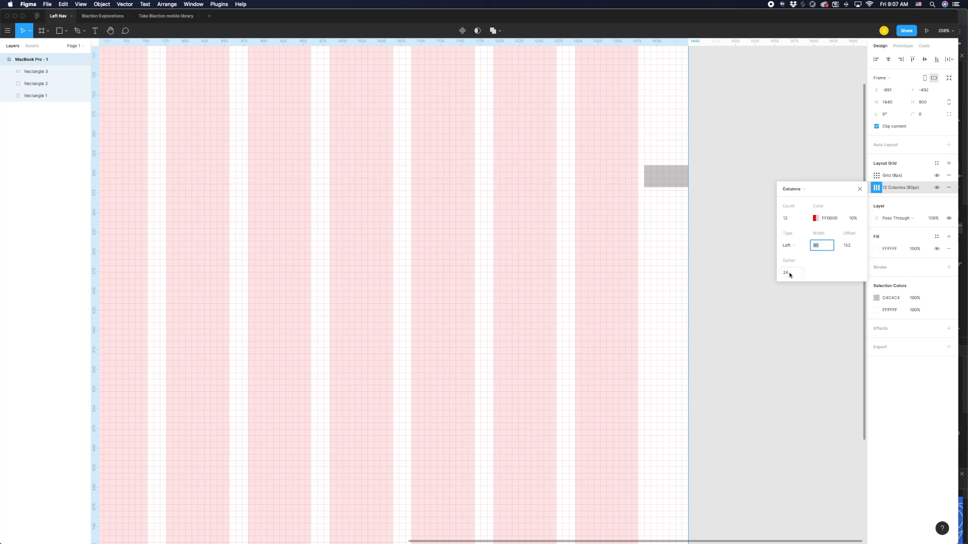
scroll(574, 220, down, 3)
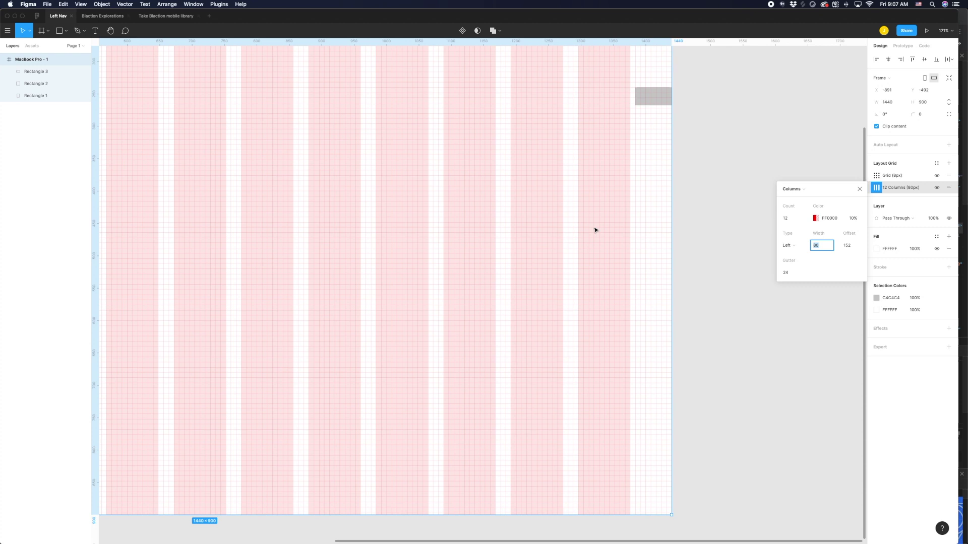
scroll(847, 247, up, 1)
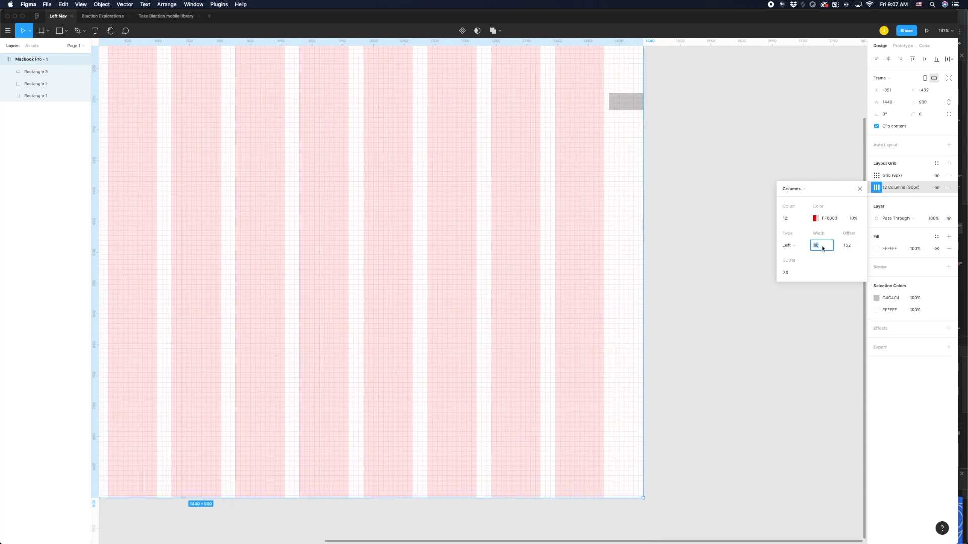
Step: Close the column settings and widen the right spacer Rectangle 3 leftward
click(574, 146)
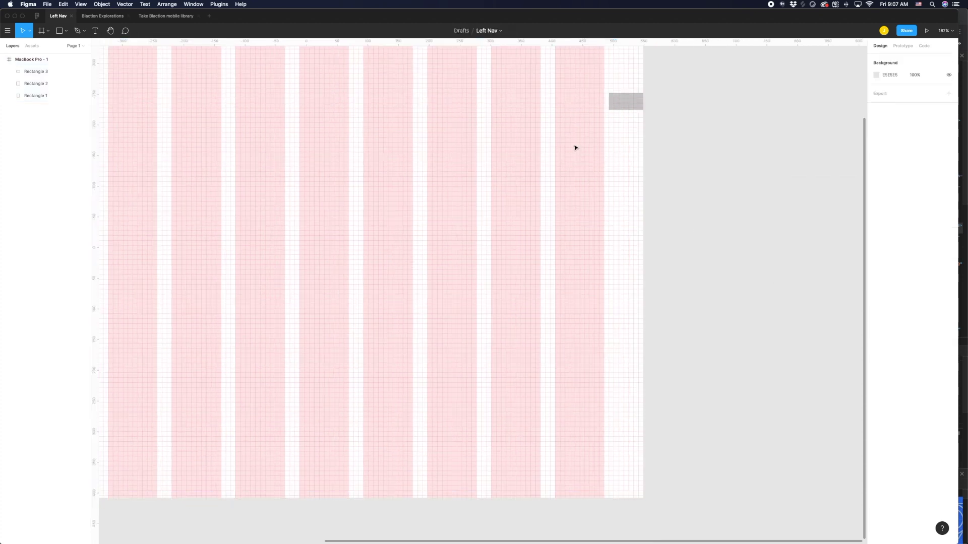
scroll(648, 188, down, 1)
scroll(663, 197, down, 1)
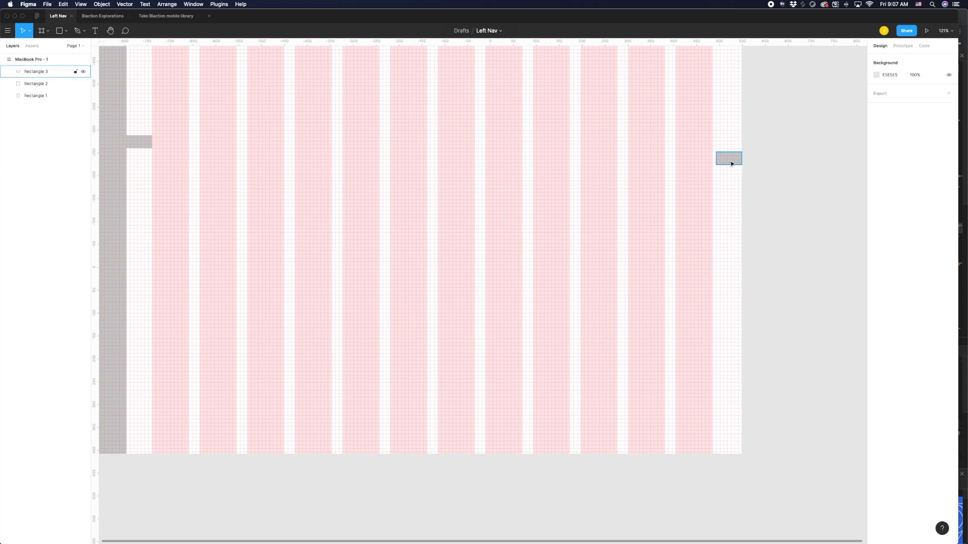
drag(624, 152, 657, 162)
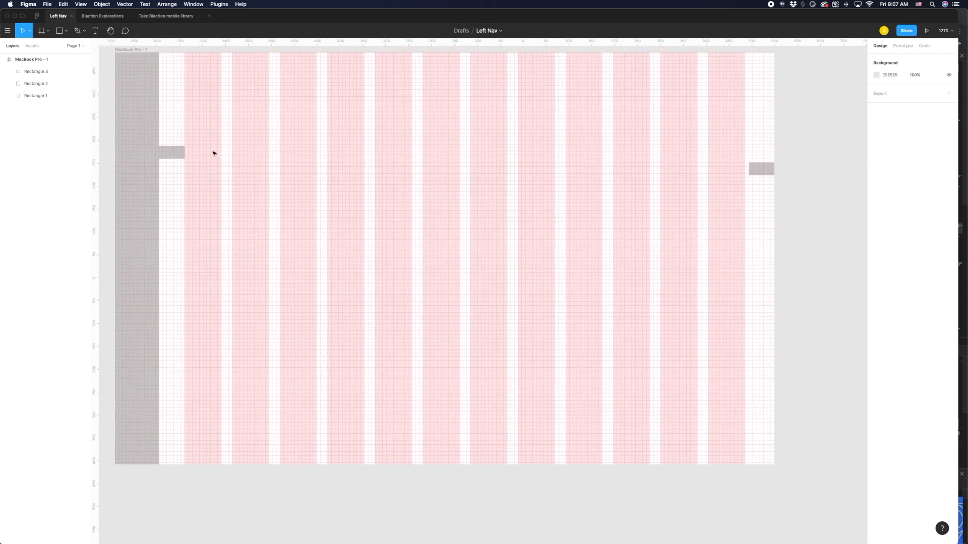
click(173, 153)
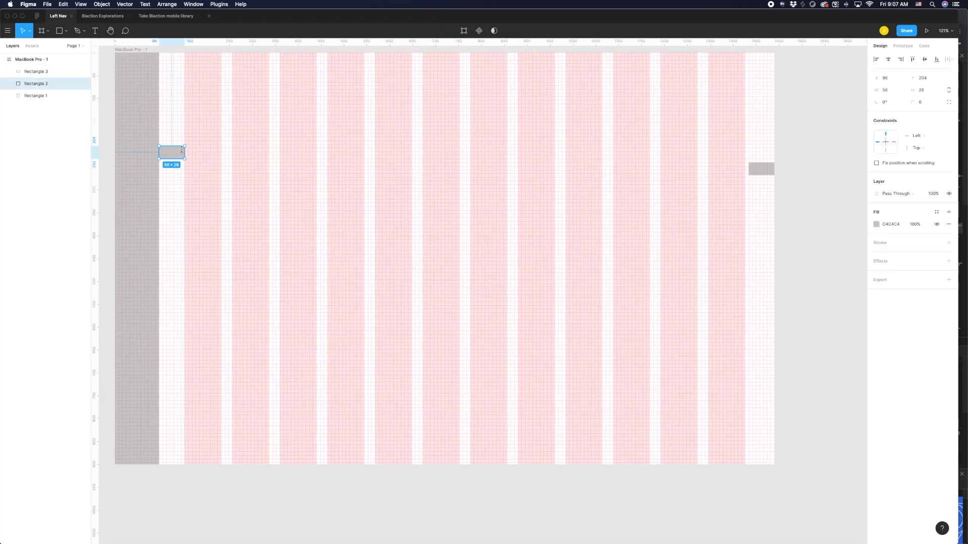
click(763, 168)
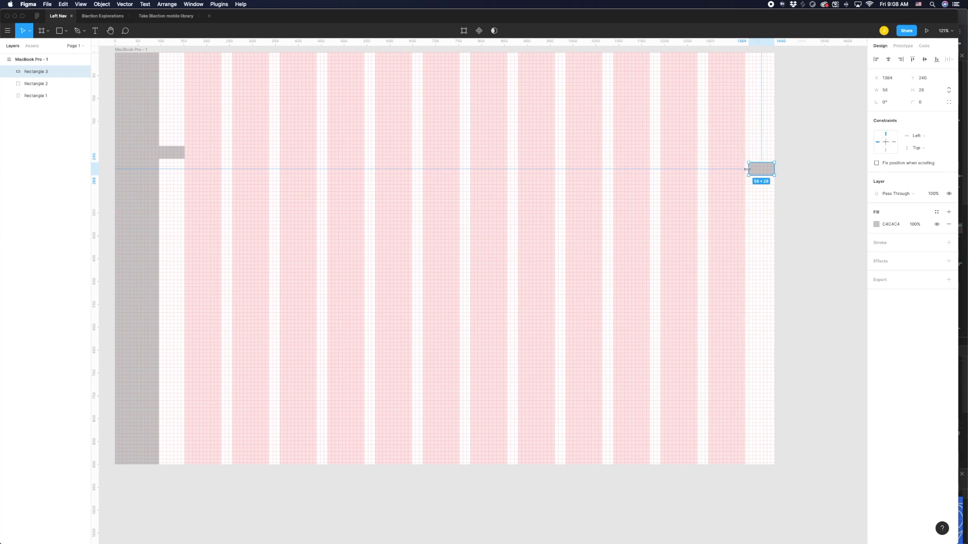
drag(746, 169, 743, 168)
click(800, 153)
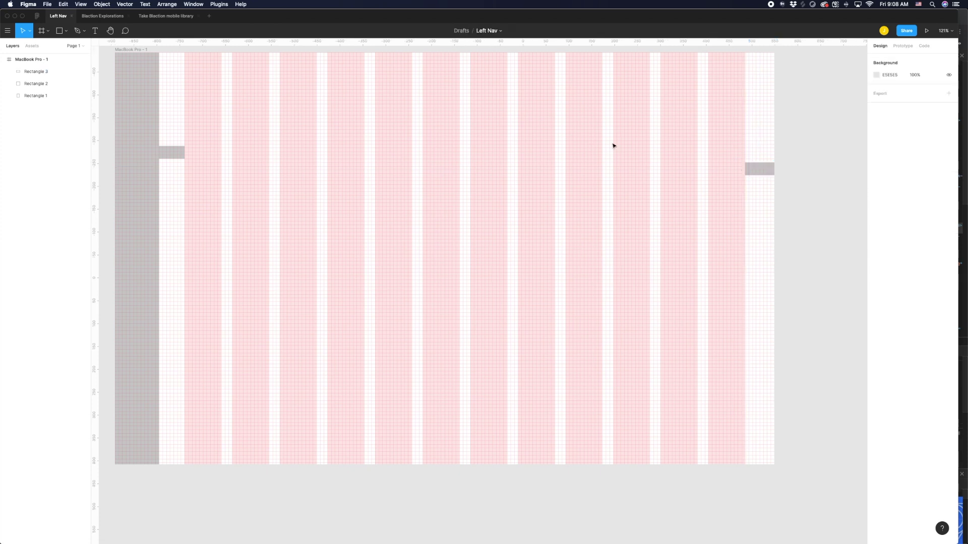
scroll(614, 146, down, 2)
scroll(194, 101, up, 2)
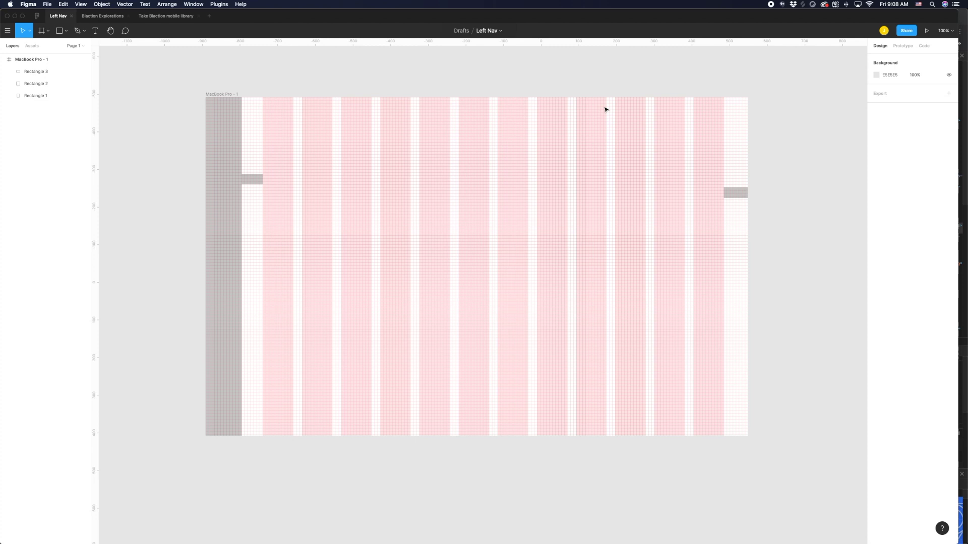
scroll(291, 161, up, 2)
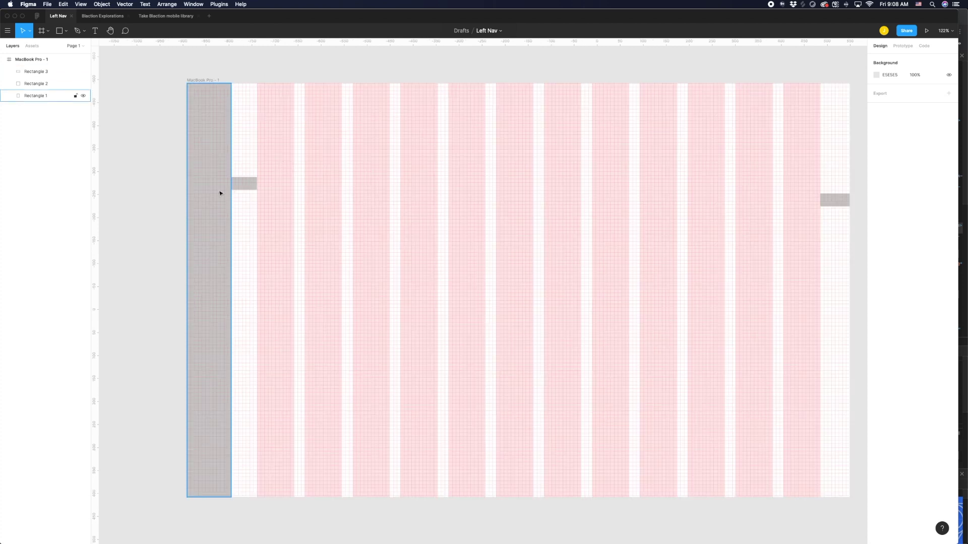
Step: Narrow the gray left nav to 88px, then restore it to 96×900
click(243, 183)
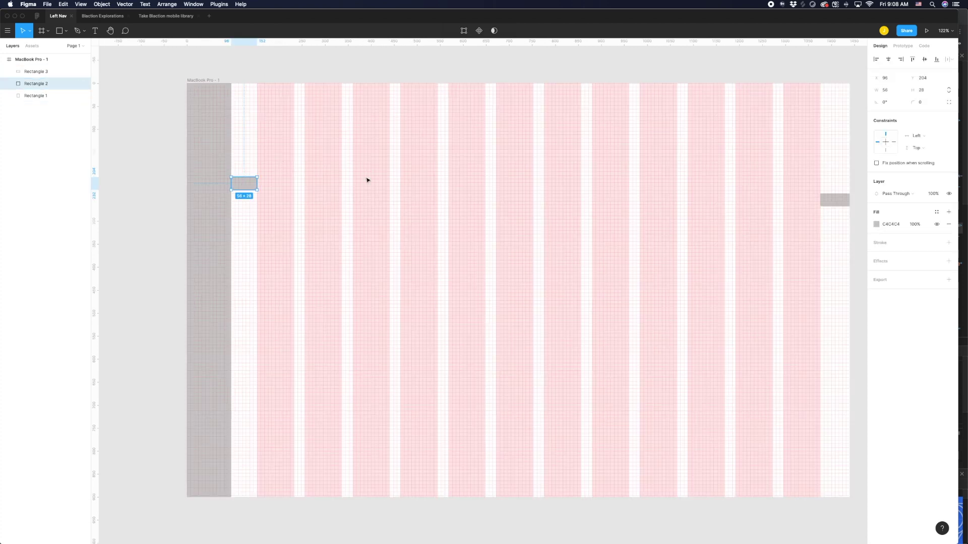
click(841, 198)
click(230, 207)
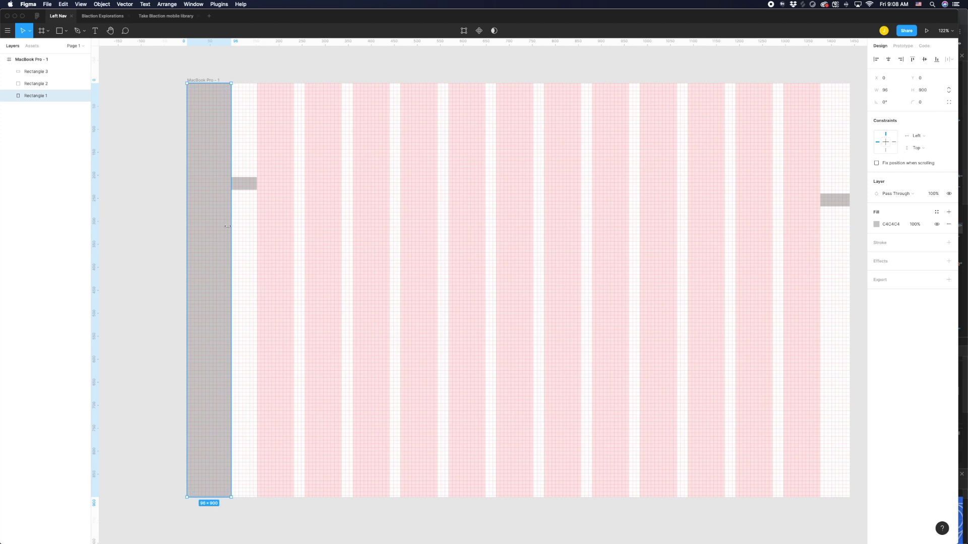
drag(227, 227, 232, 227)
click(162, 184)
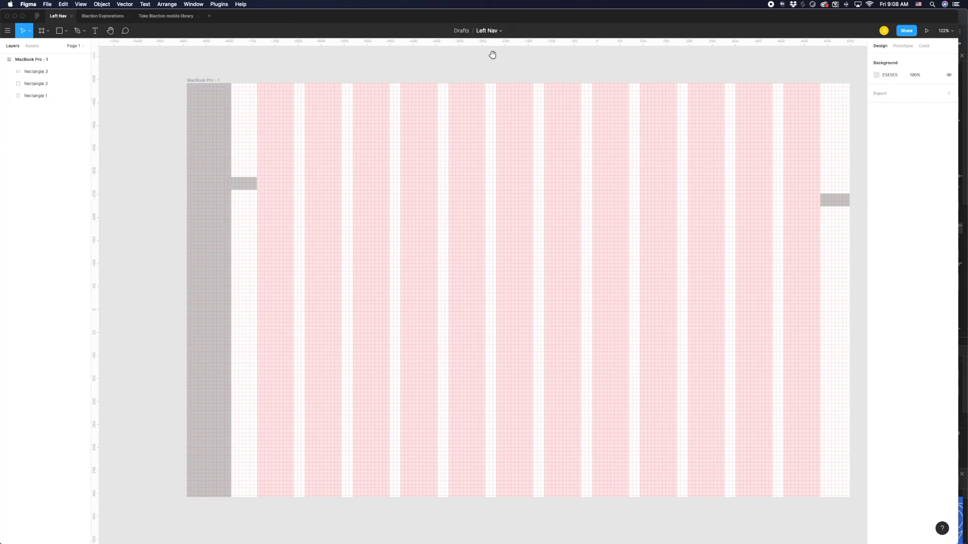
drag(492, 54, 461, 61)
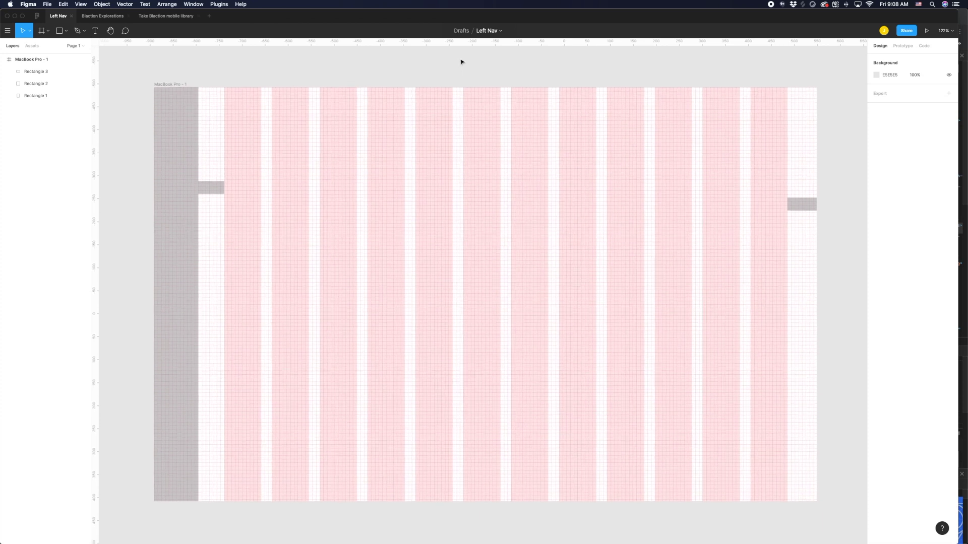